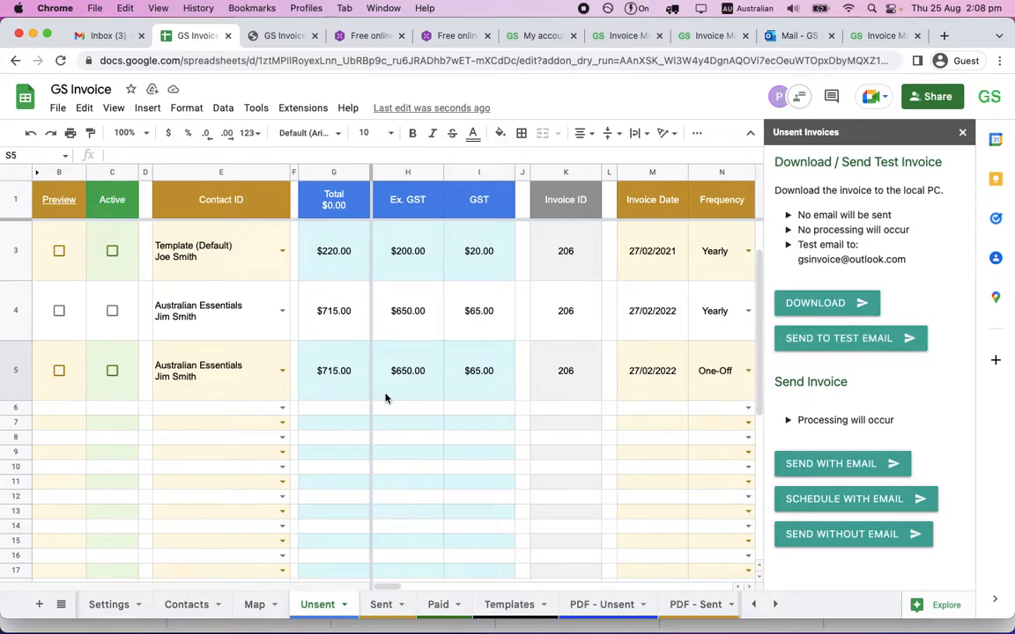
# Delete the One-Off Australian Essentials invoice in row 5 of the Unsent sheet.
pyautogui.scroll(1, 222, 362)
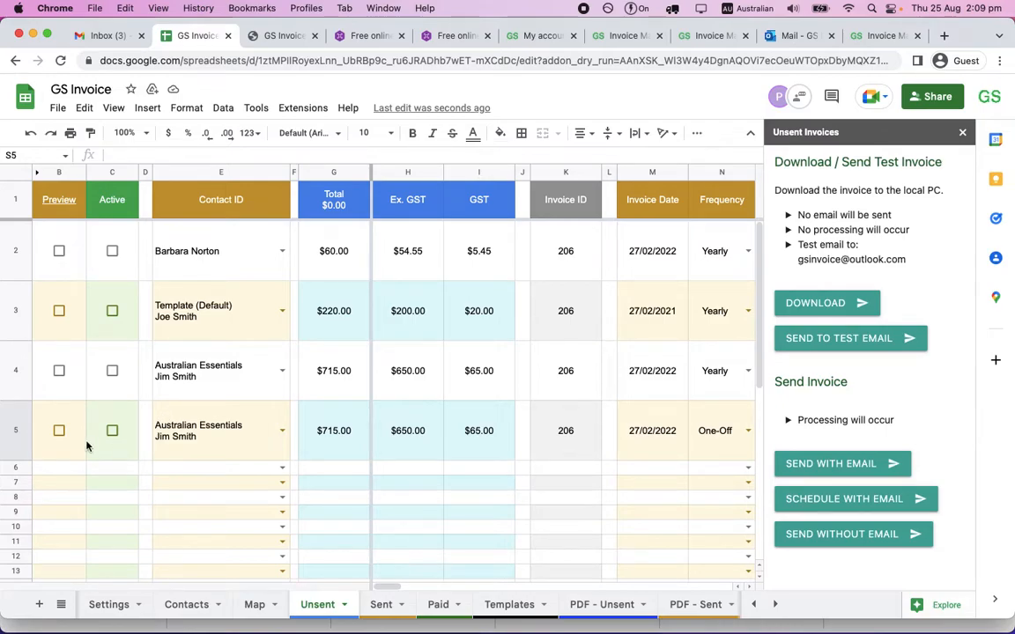
pyautogui.click(19, 413)
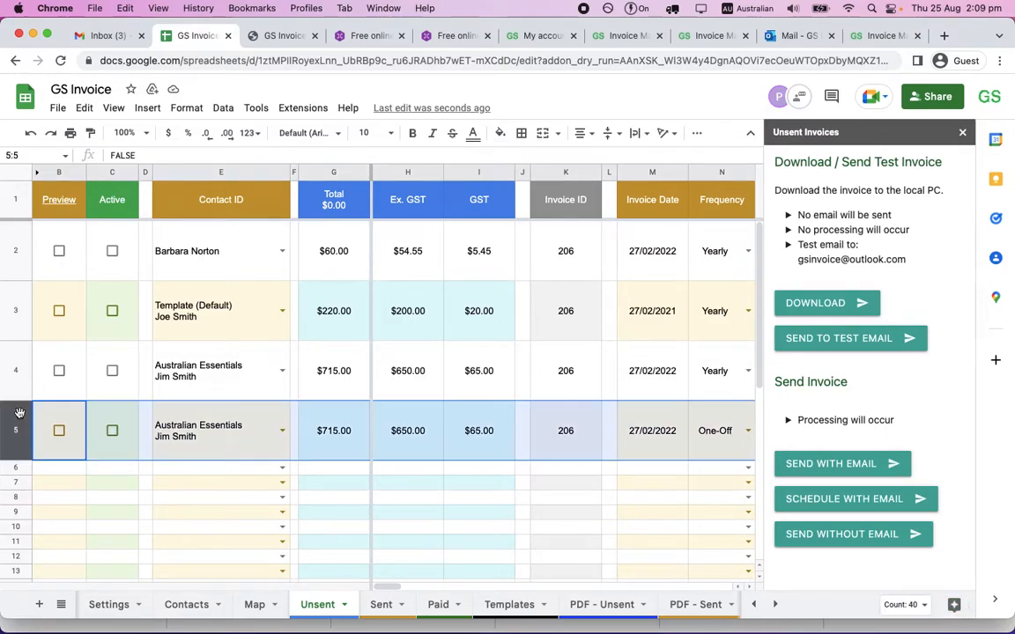
pyautogui.rightClick(18, 411)
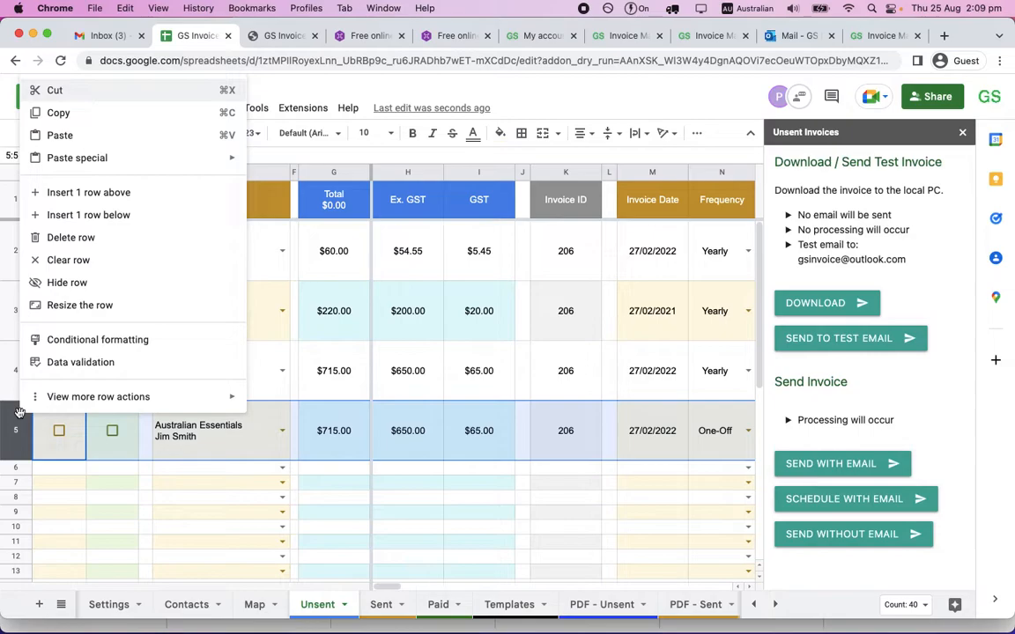
pyautogui.click(96, 252)
# Turn on Preview for the Australian Essentials invoice in row 4 and review it on the PDF - Unsent sheet.
pyautogui.click(249, 389)
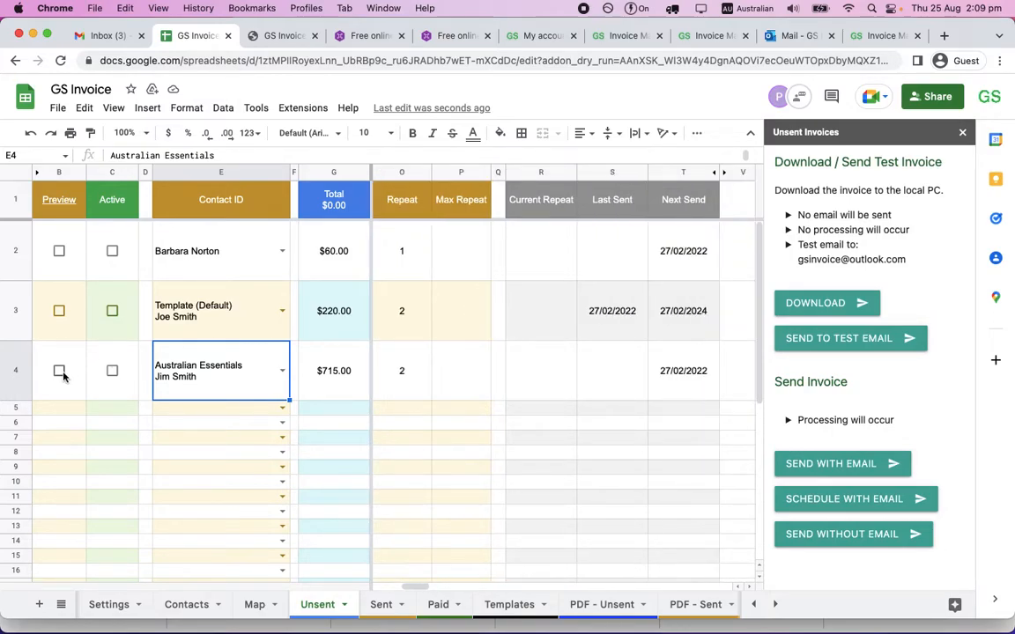
pyautogui.click(59, 370)
pyautogui.click(59, 188)
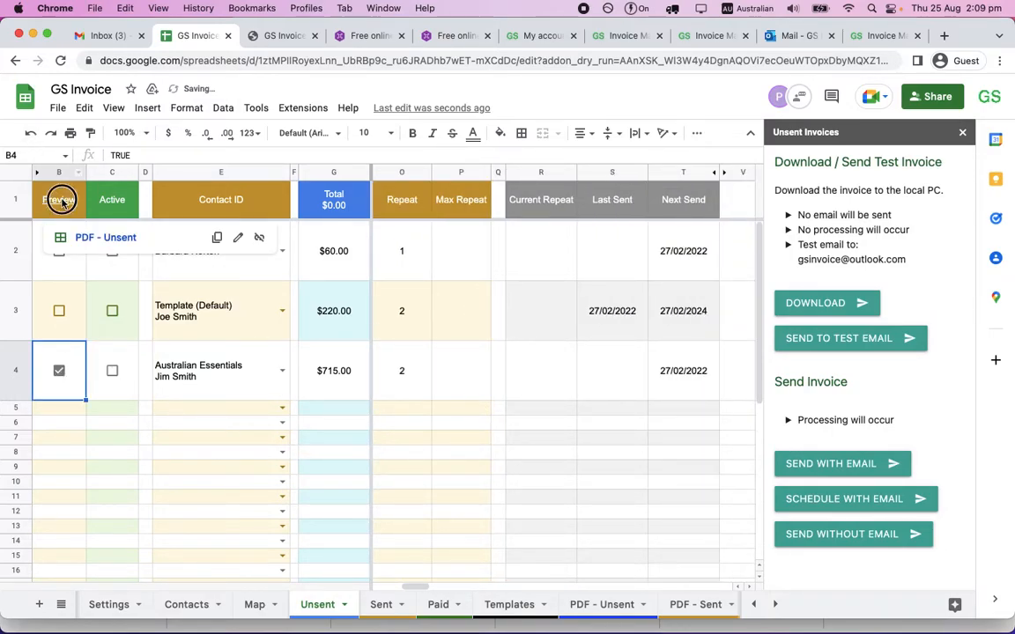
pyautogui.click(98, 235)
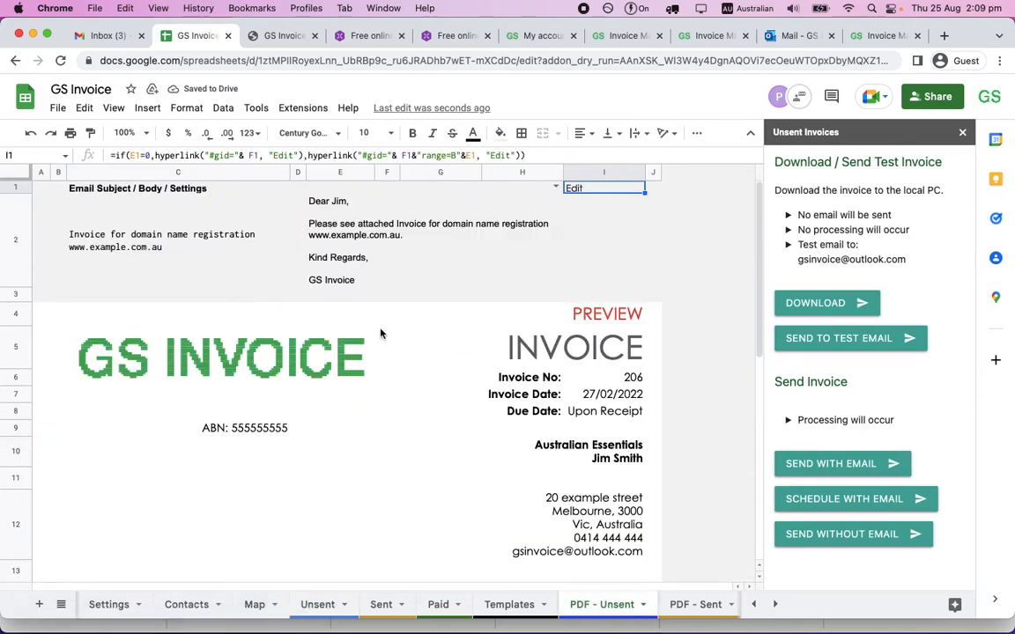
pyautogui.scroll(-5, 380, 333)
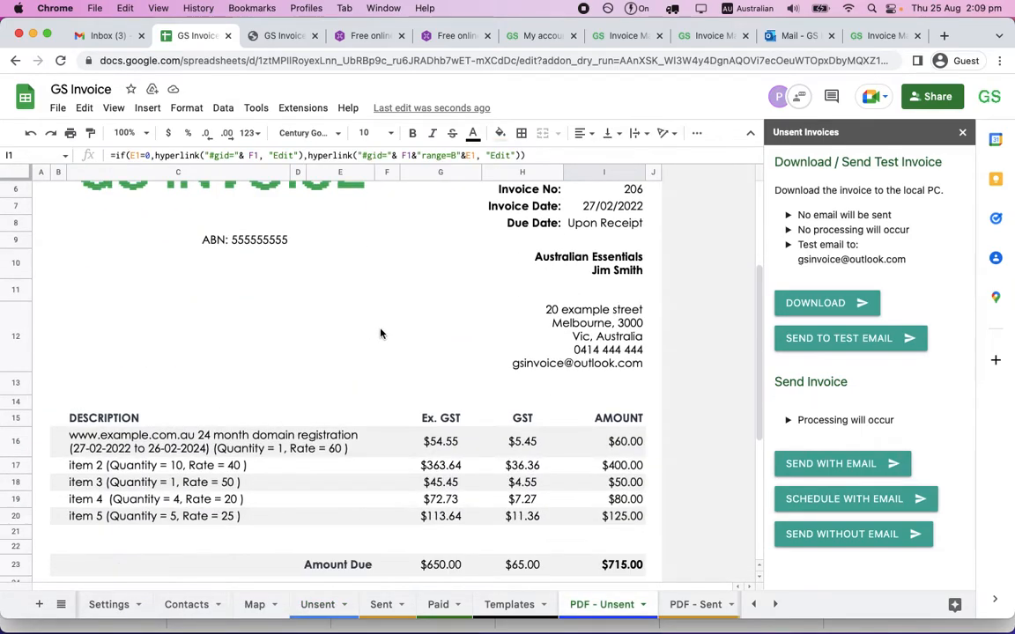
pyautogui.scroll(5, 380, 333)
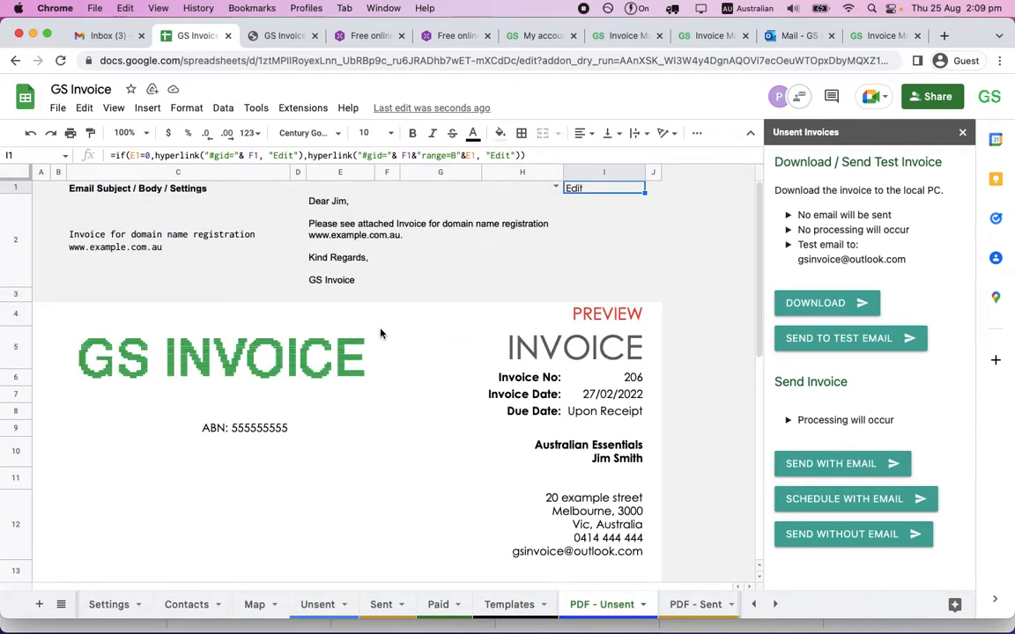
pyautogui.scroll(-4, 380, 333)
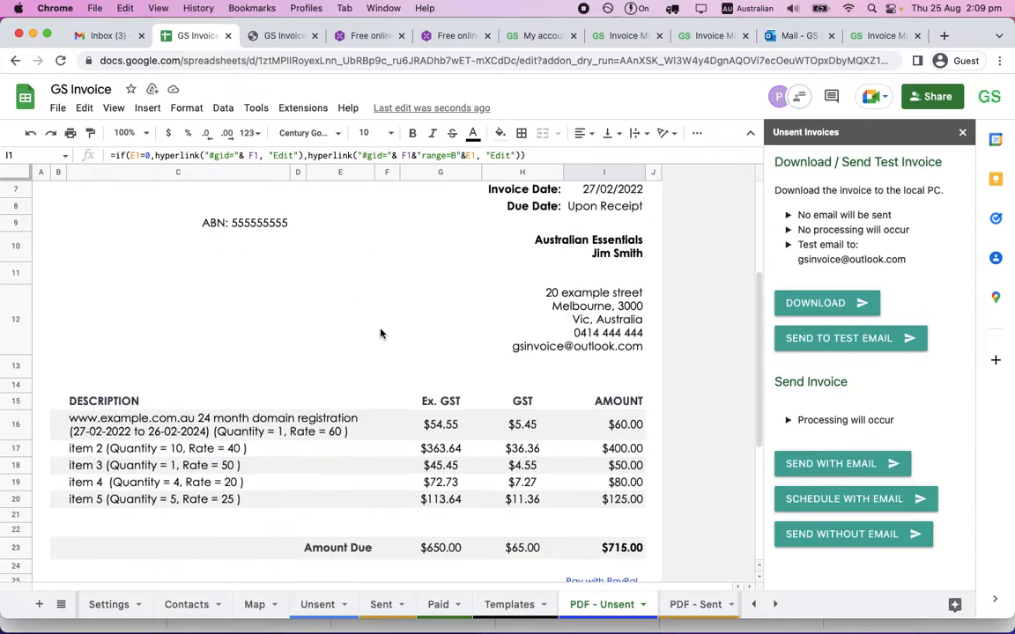
pyautogui.scroll(3, 381, 333)
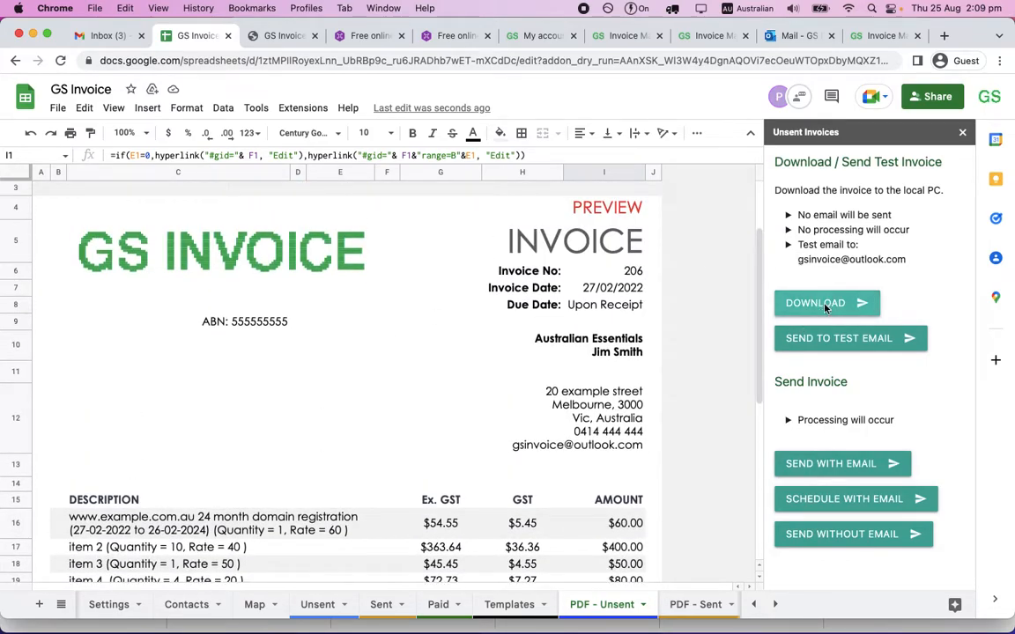
# Download the previewed invoice to the local PC and review the downloaded PDF.
pyautogui.click(826, 309)
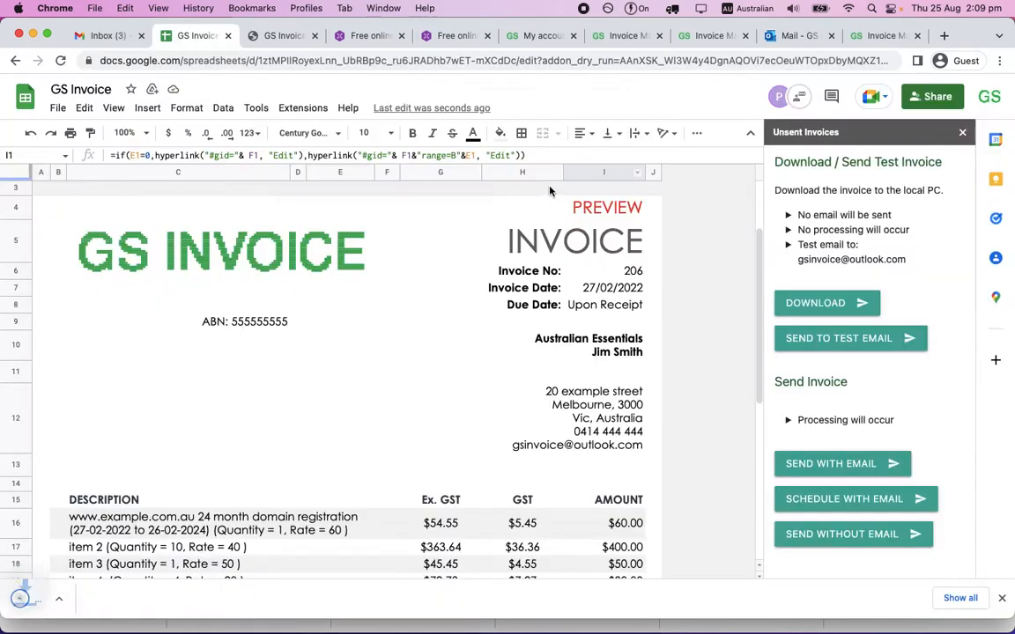
pyautogui.click(84, 601)
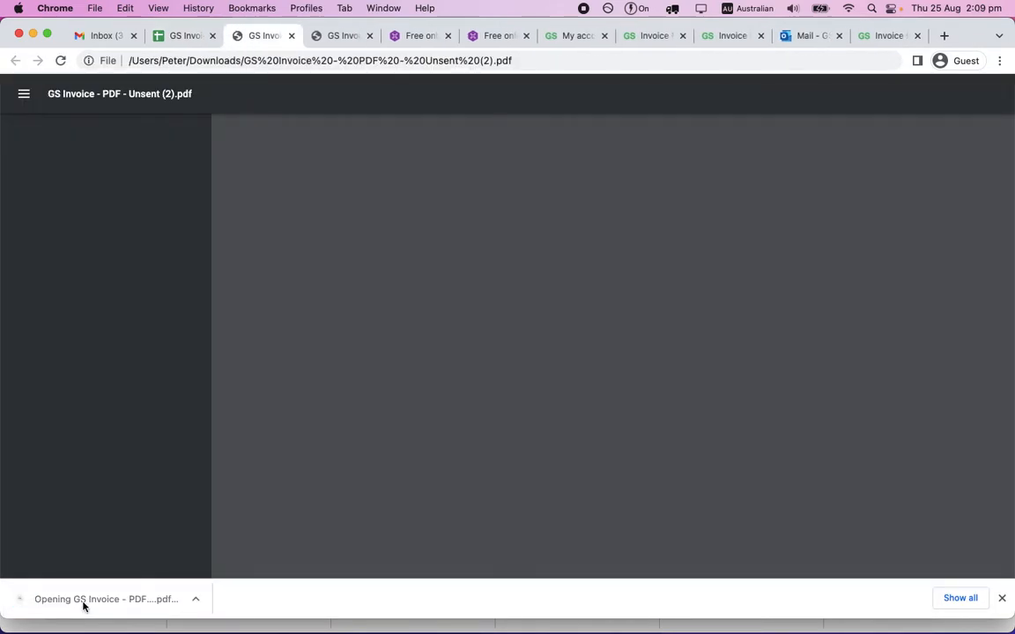
pyautogui.scroll(-3, 280, 482)
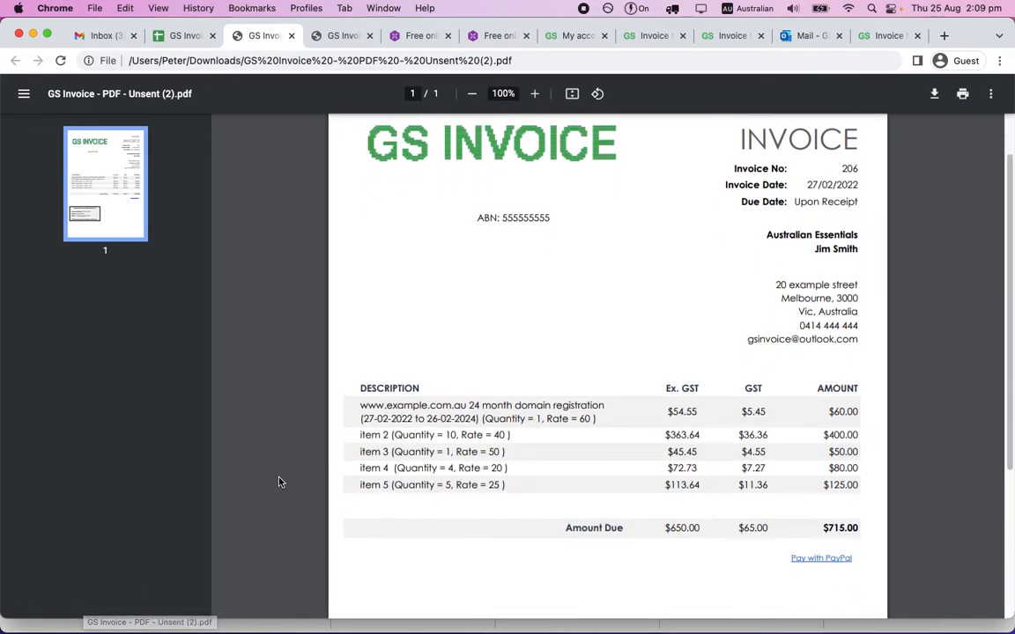
pyautogui.scroll(1, 279, 482)
pyautogui.scroll(-1, 279, 482)
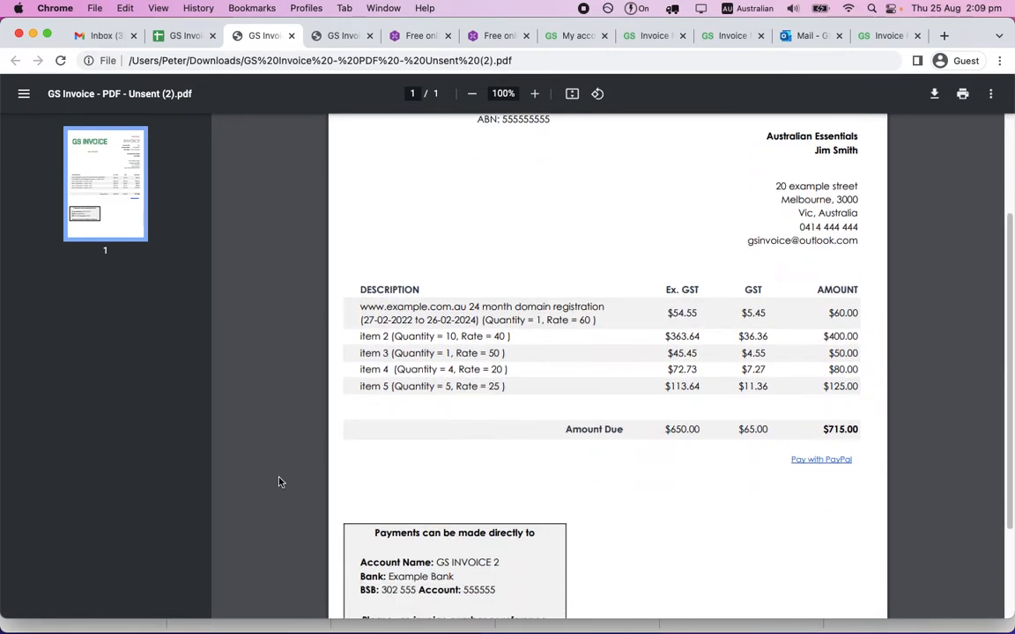
pyautogui.scroll(2, 775, 414)
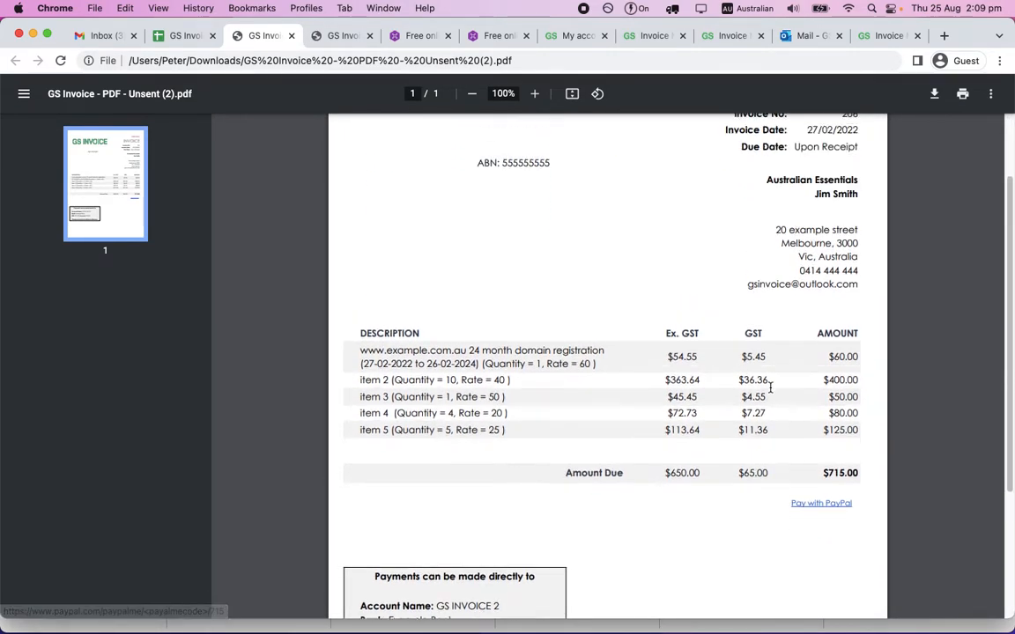
# Follow the Pay with PayPal link in the downloaded invoice and close the payment page.
pyautogui.scroll(-1, 770, 387)
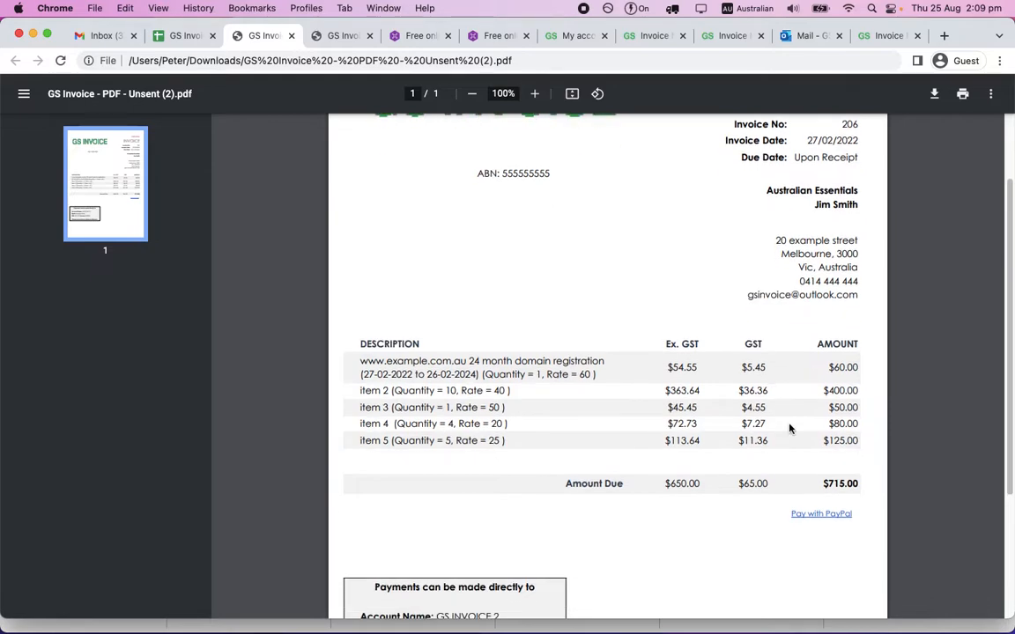
pyautogui.click(812, 520)
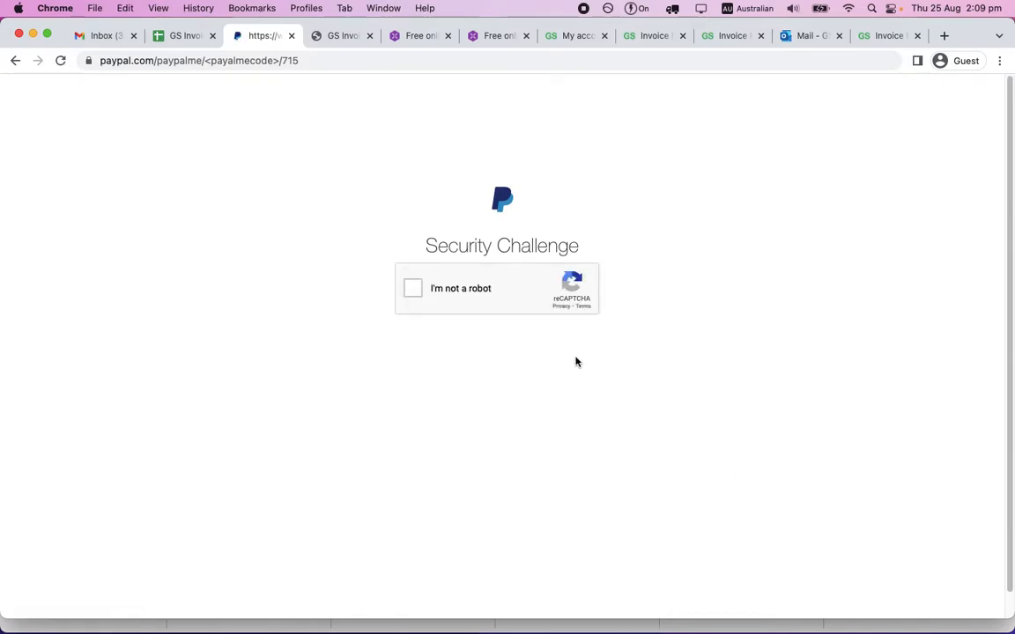
pyautogui.click(290, 36)
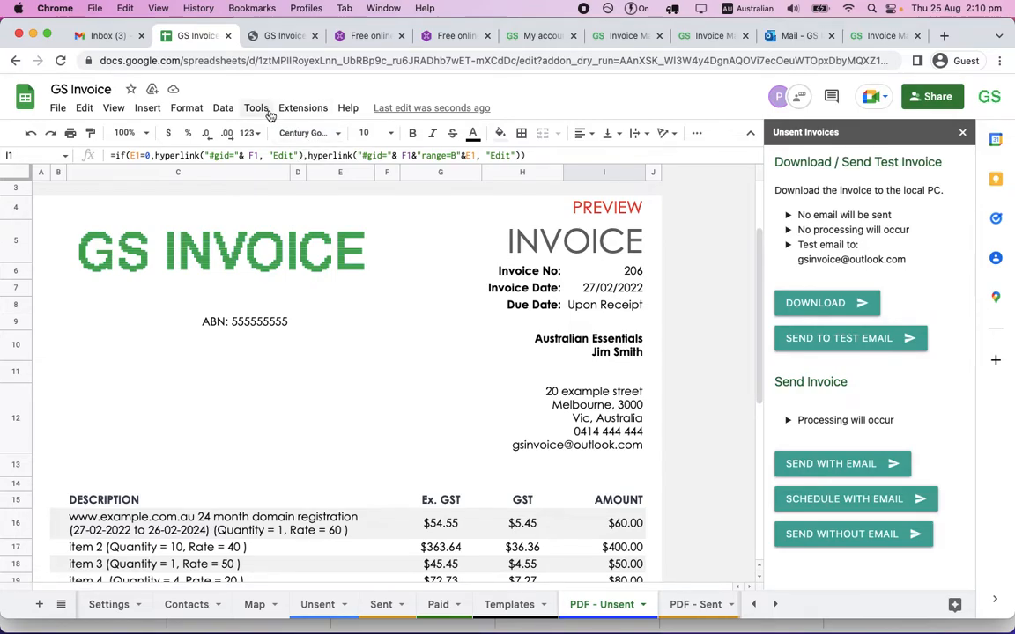
# View the Test Email Settings of the GS Invoice add-on.
pyautogui.click(300, 108)
pyautogui.moveTo(328, 273)
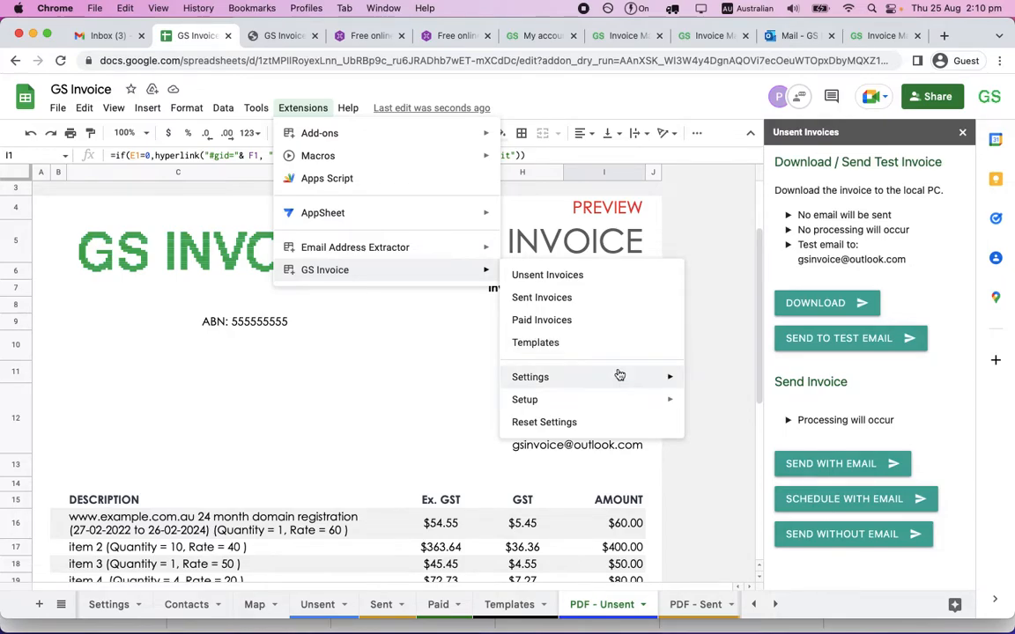
pyautogui.moveTo(619, 376)
pyautogui.click(729, 384)
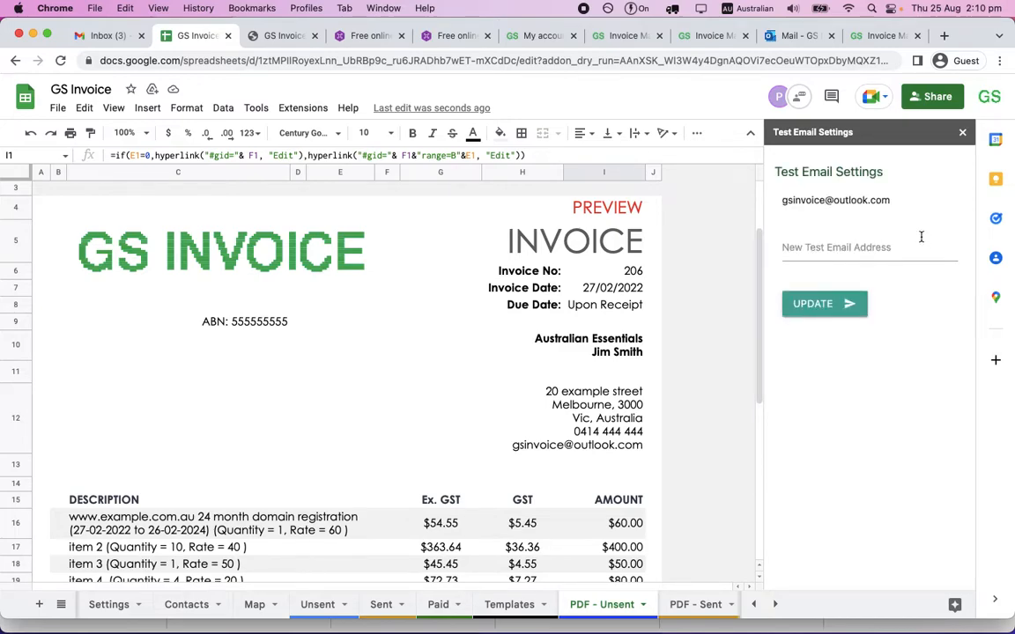
# Reopen the add-on's Unsent Invoices tools and send the previewed invoice to the test email.
pyautogui.click(306, 111)
pyautogui.moveTo(310, 269)
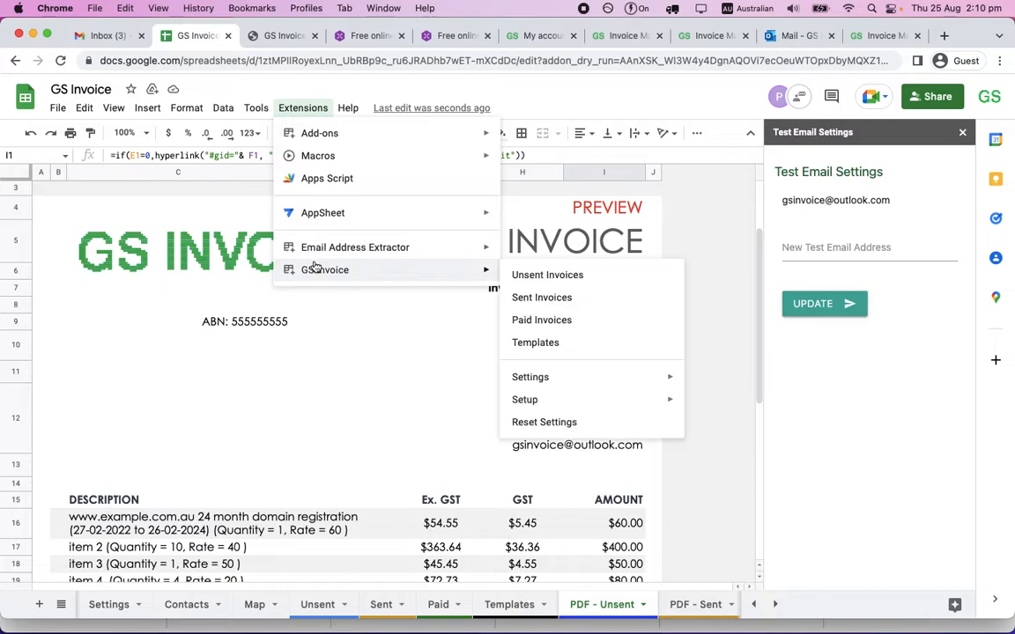
pyautogui.click(544, 277)
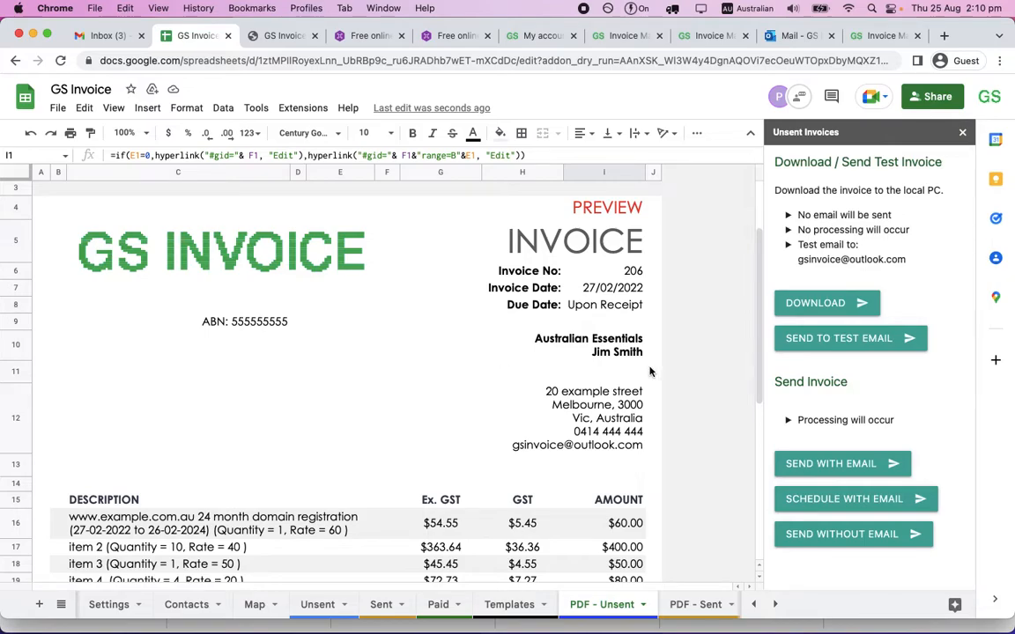
pyautogui.click(863, 344)
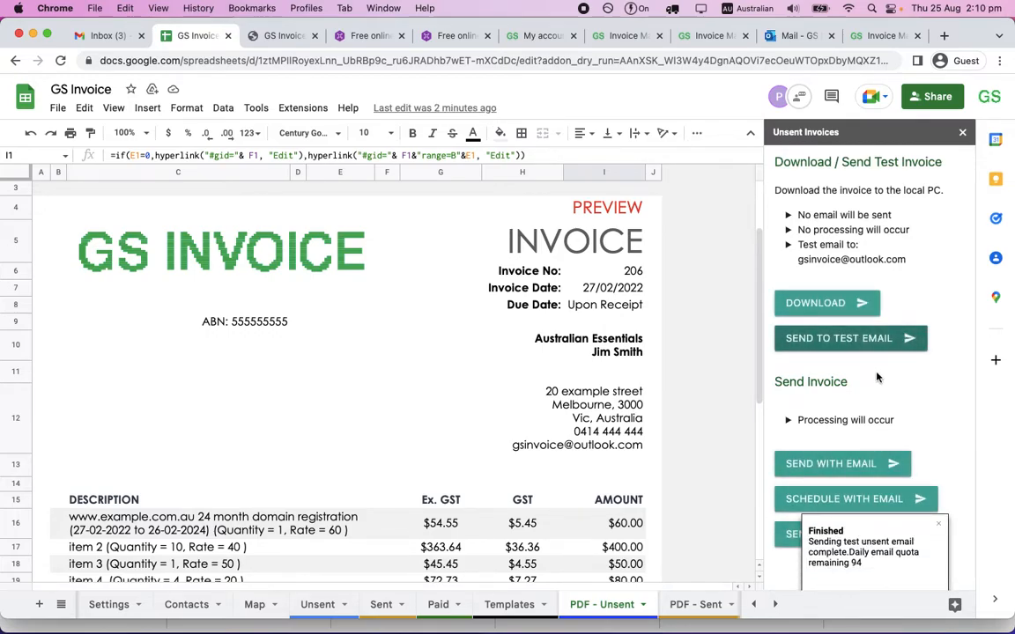
# Switch to Outlook and examine the received test invoice email and its INV-206.pdf attachment, including the preview marking.
pyautogui.click(785, 40)
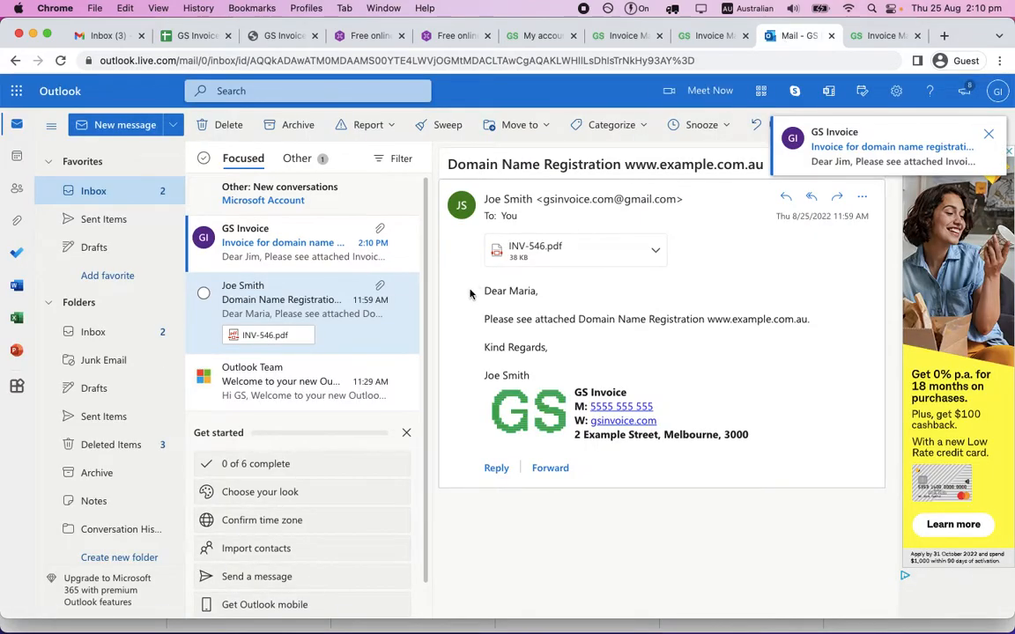
pyautogui.click(292, 255)
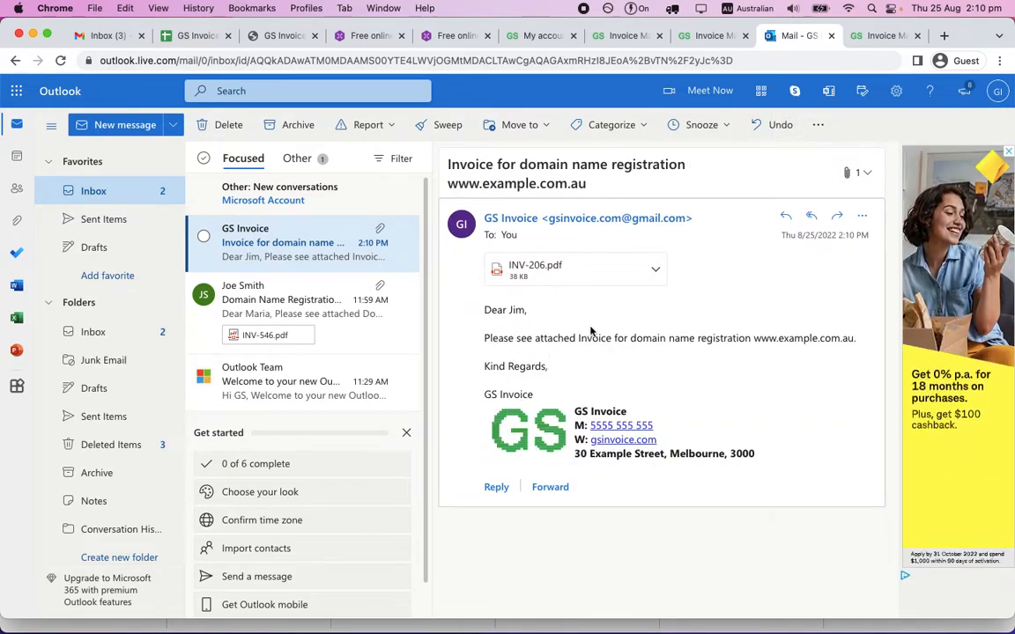
pyautogui.click(560, 280)
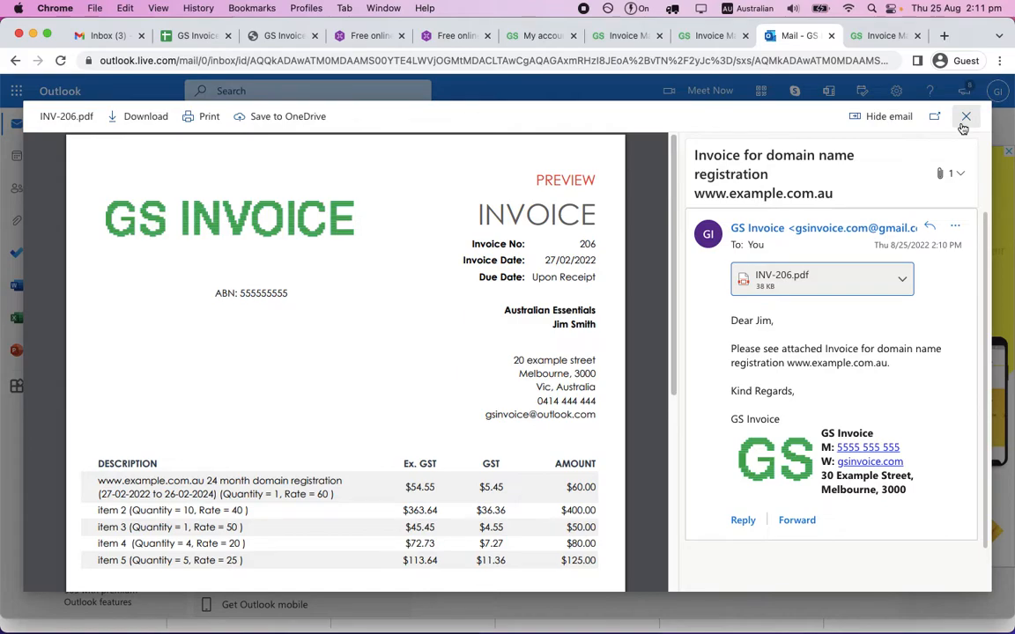
pyautogui.doubleClick(568, 182)
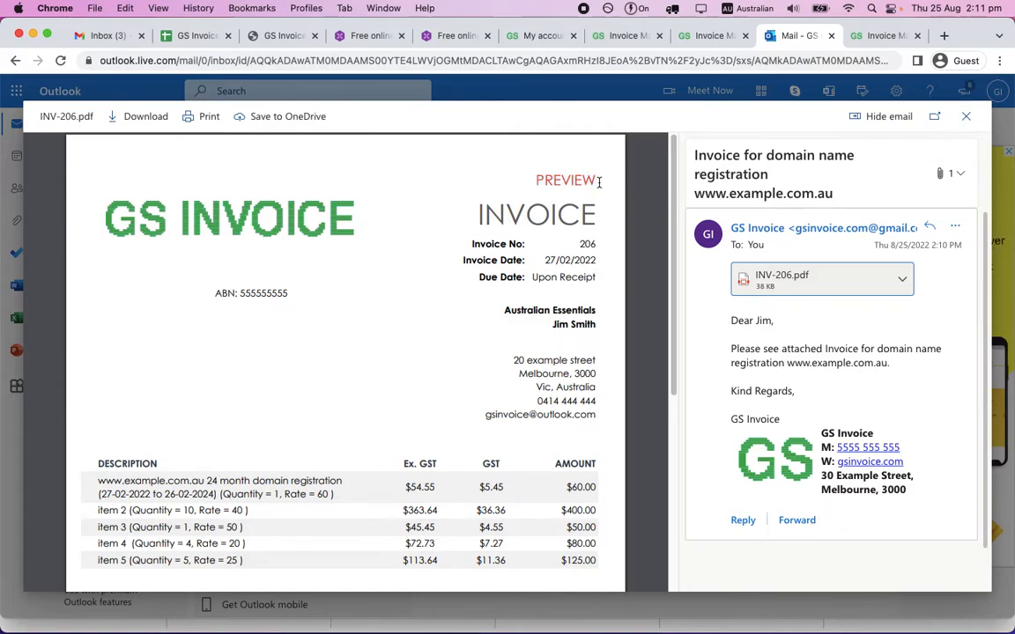
# Return to the GS Invoice spreadsheet and try to send the preview-only invoice with email.
pyautogui.click(193, 37)
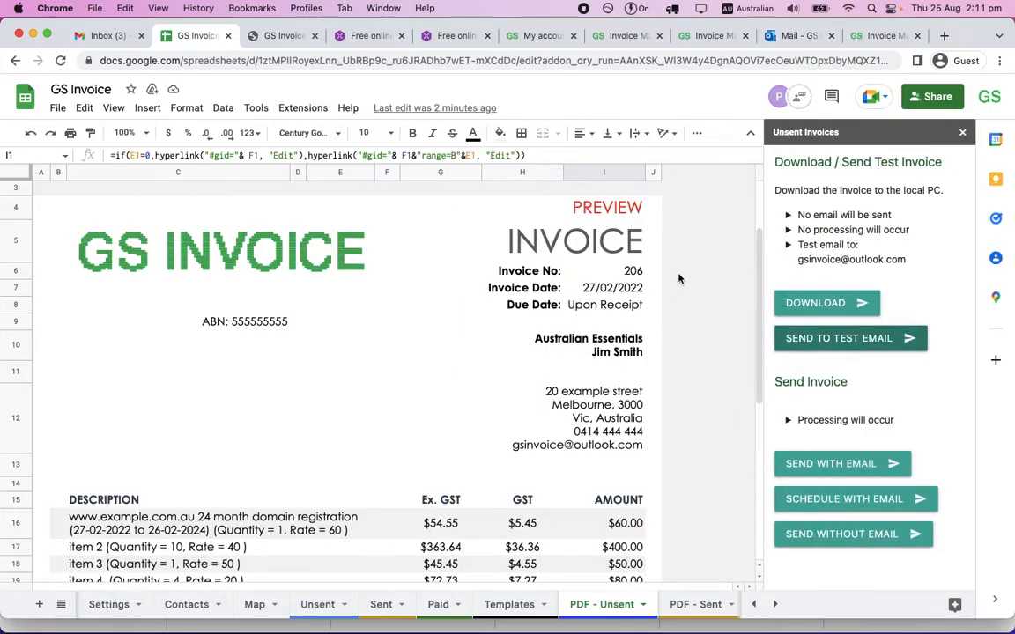
pyautogui.click(835, 466)
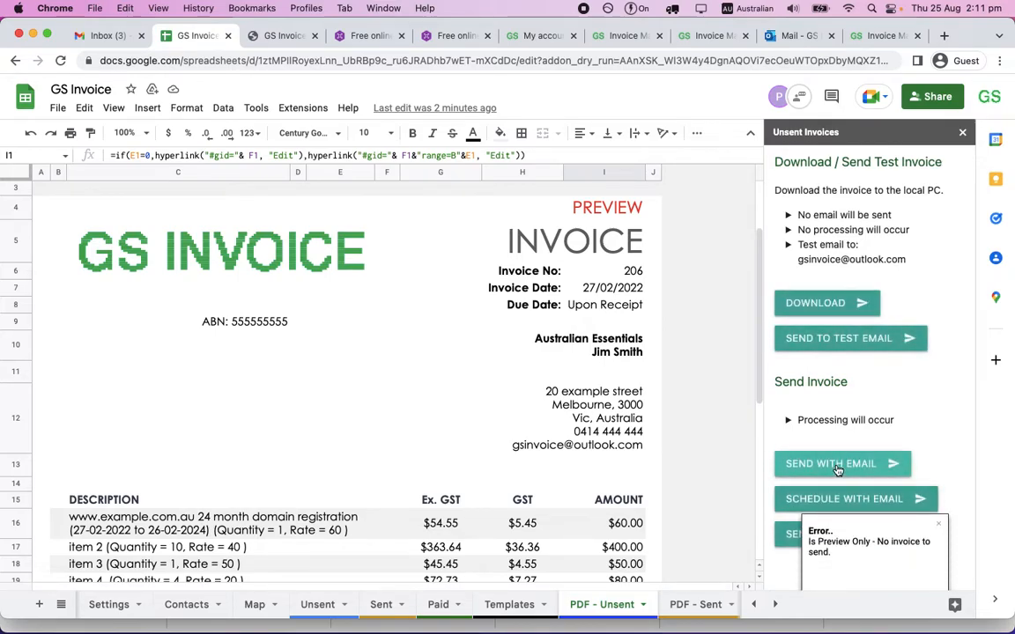
pyautogui.click(941, 526)
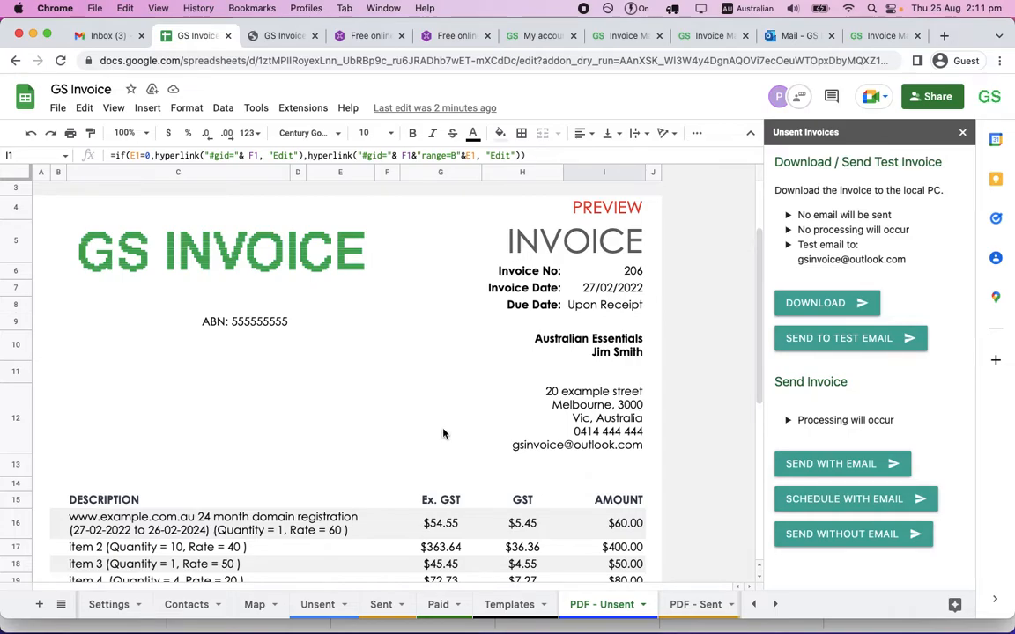
# Go back to the previewed invoice's row 4 on the Unsent sheet, turn off Preview and mark the invoice as Active.
pyautogui.scroll(2, 544, 298)
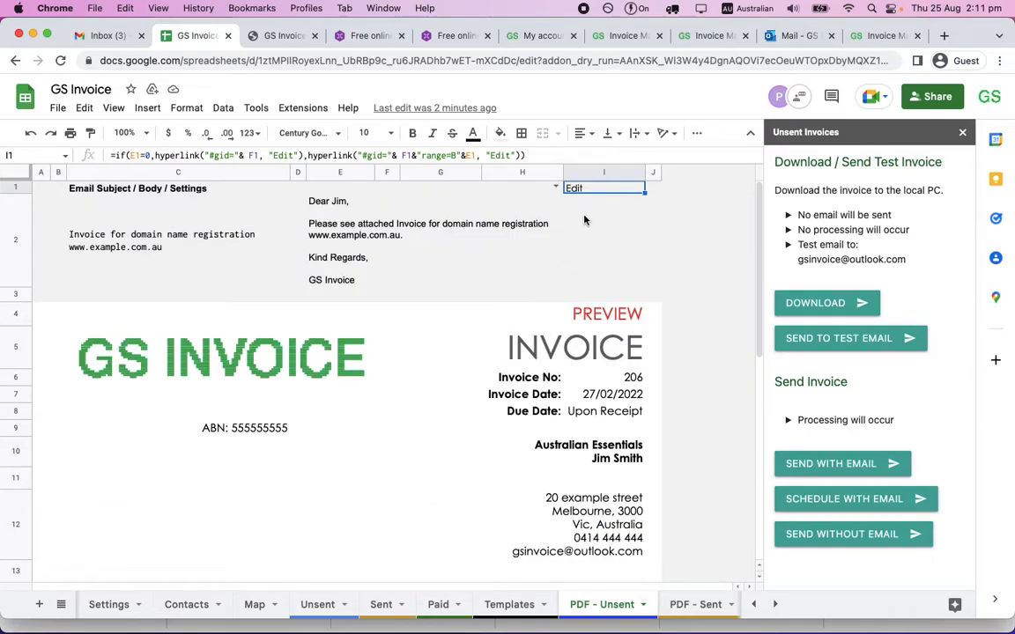
pyautogui.moveTo(578, 189)
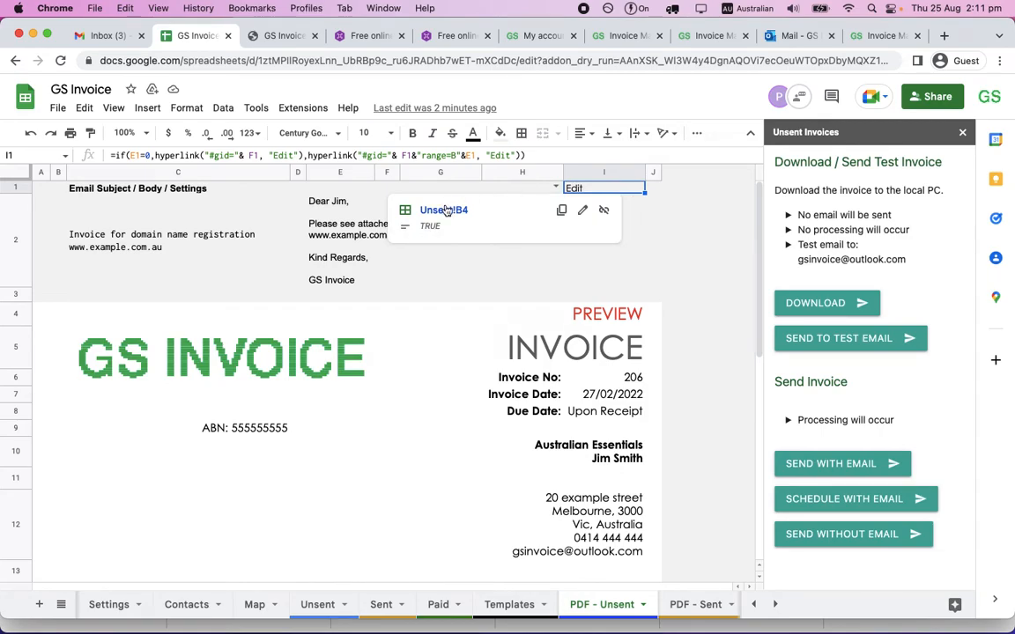
pyautogui.click(447, 210)
pyautogui.click(59, 252)
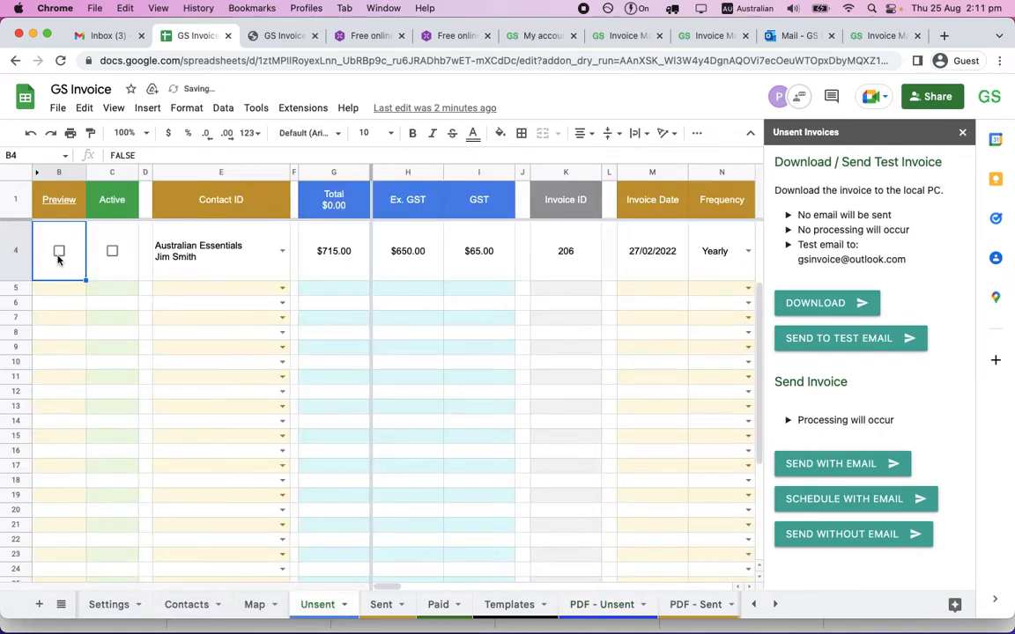
pyautogui.click(112, 253)
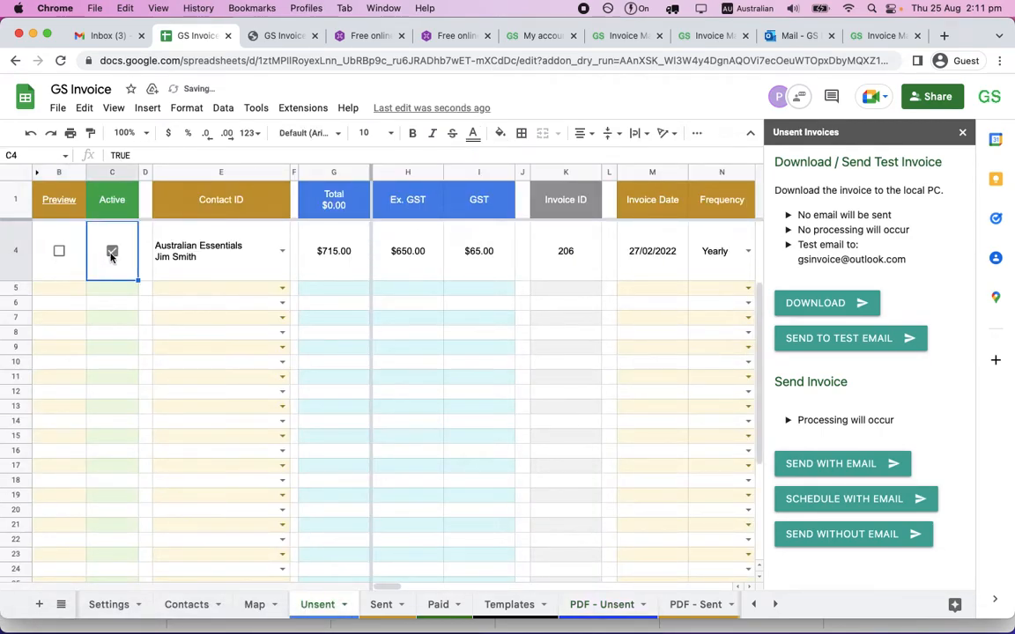
# Open the PDF - Unsent sheet from the Preview header link, check the active invoice, and send it with email.
pyautogui.moveTo(56, 203)
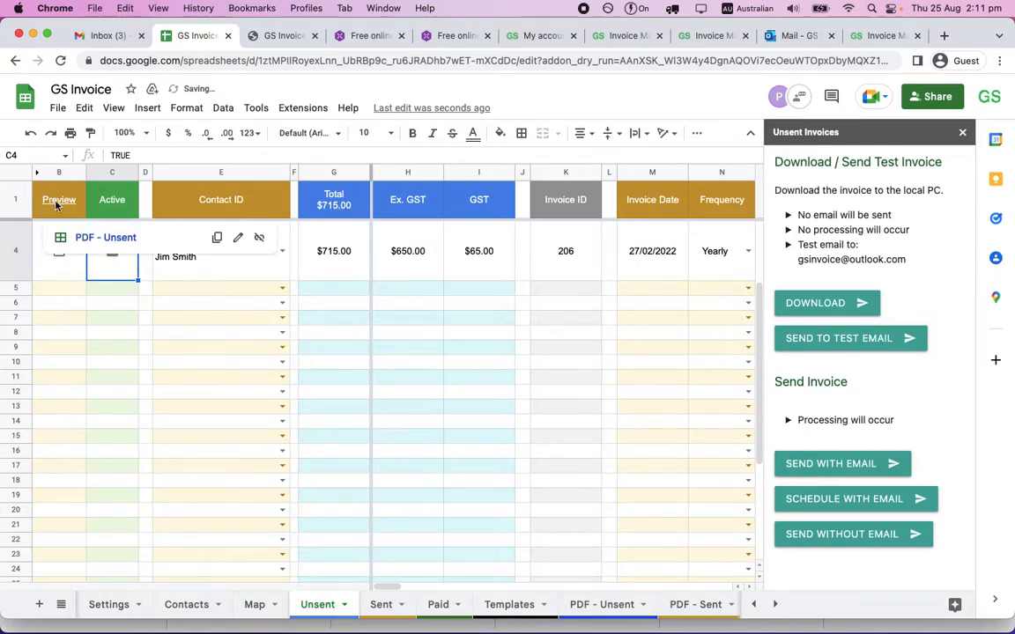
pyautogui.click(55, 203)
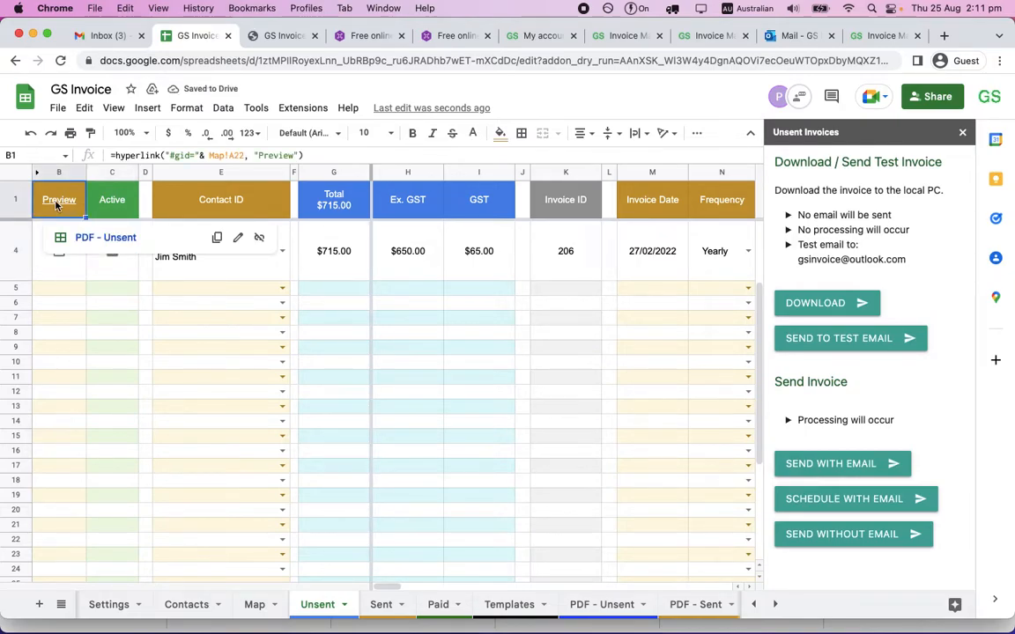
pyautogui.click(97, 238)
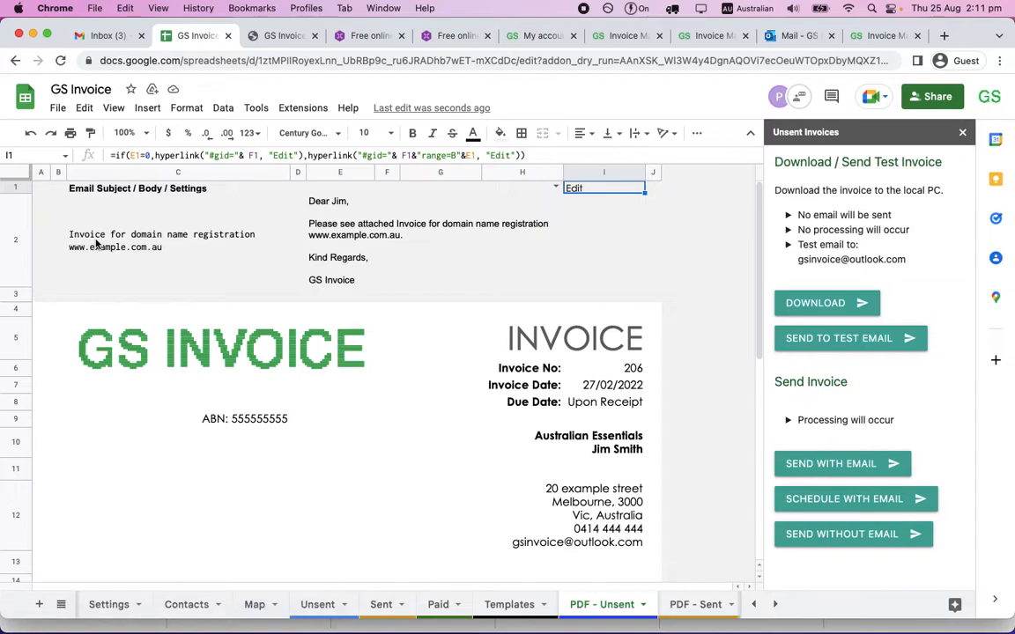
pyautogui.scroll(-2, 419, 360)
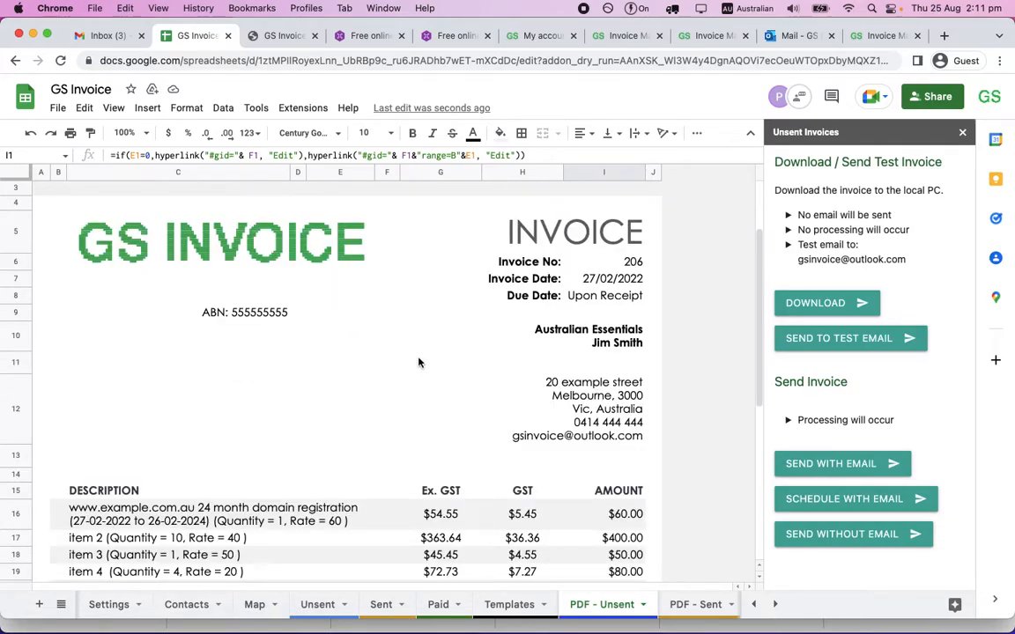
pyautogui.scroll(2, 418, 361)
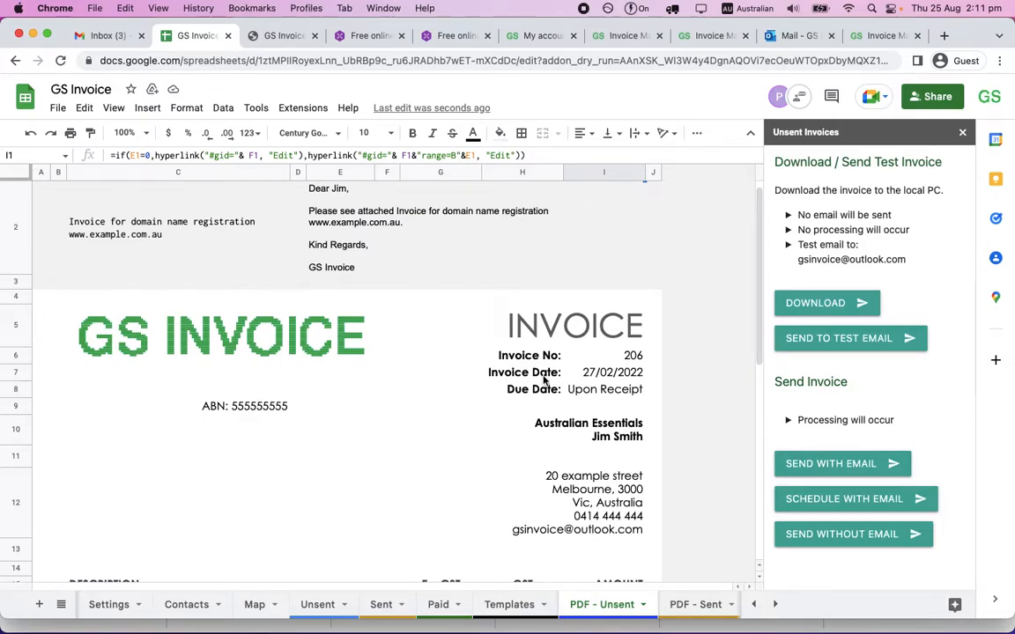
pyautogui.scroll(-2, 546, 381)
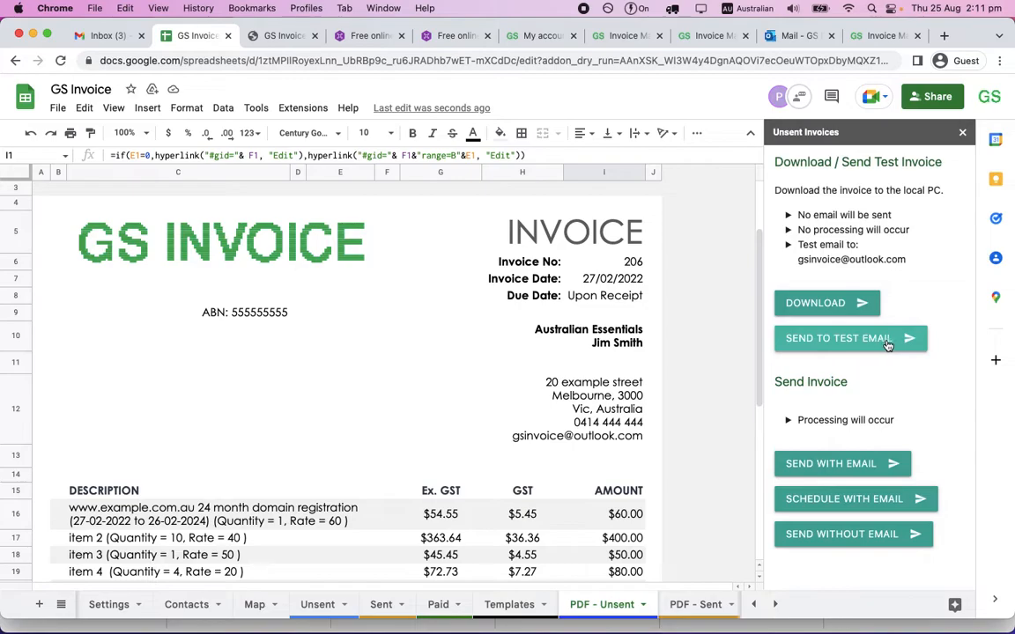
pyautogui.click(863, 469)
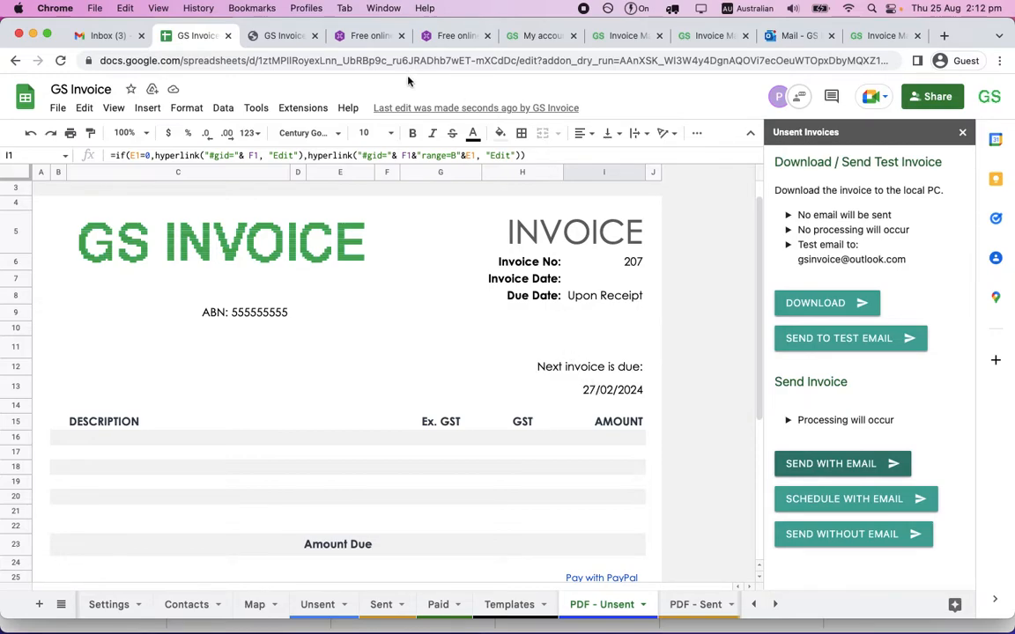
# Examine the sent invoice's record on the Sent sheet, including its totals, invoice date, frequency and repeat columns.
pyautogui.click(381, 605)
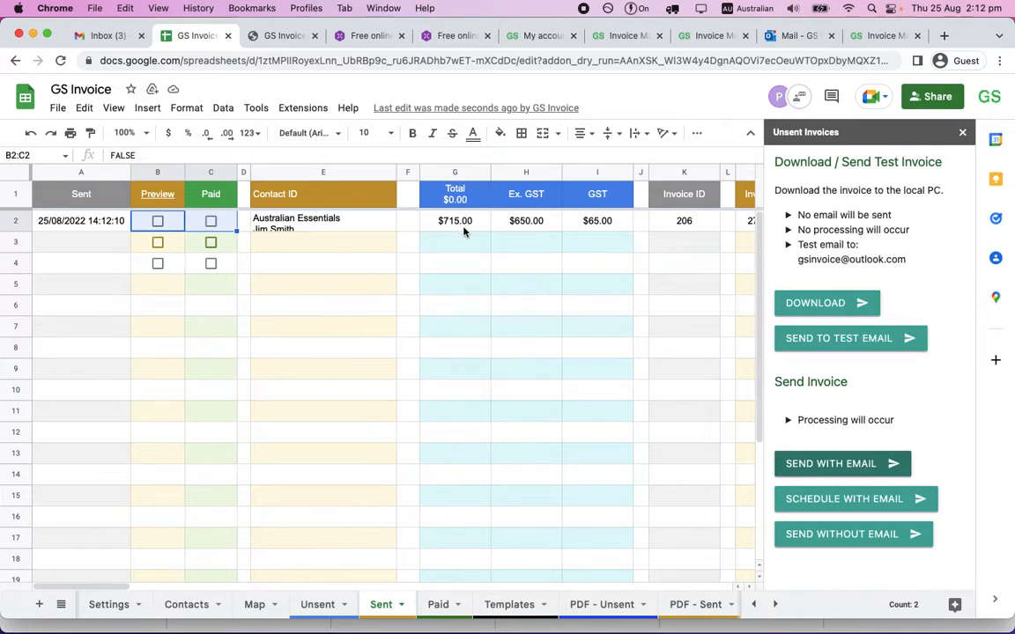
pyautogui.hscroll(2, 465, 232)
pyautogui.hscroll(5, 465, 232)
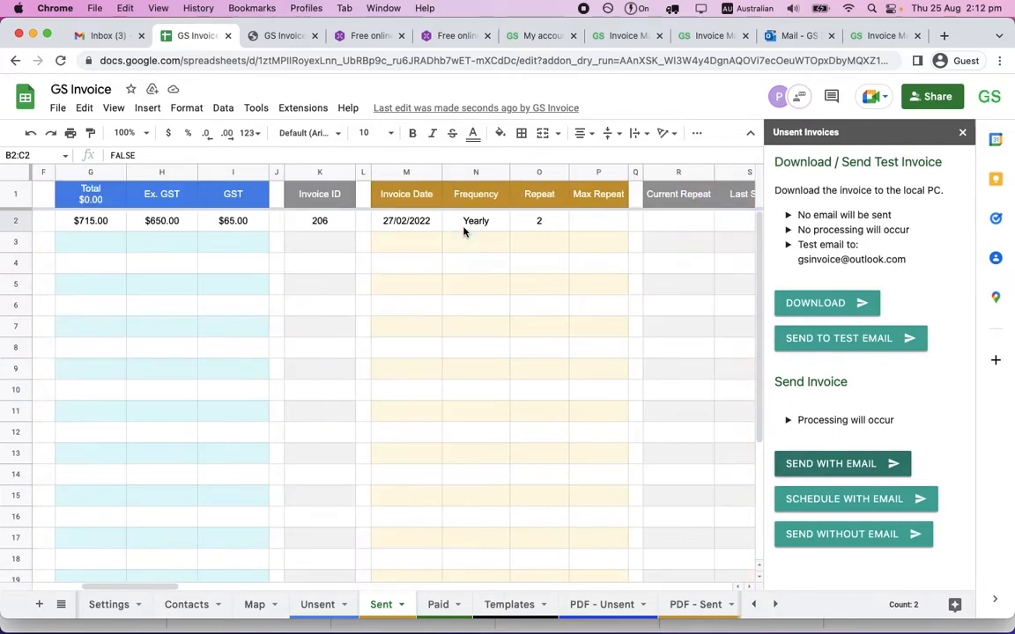
pyautogui.hscroll(2, 464, 231)
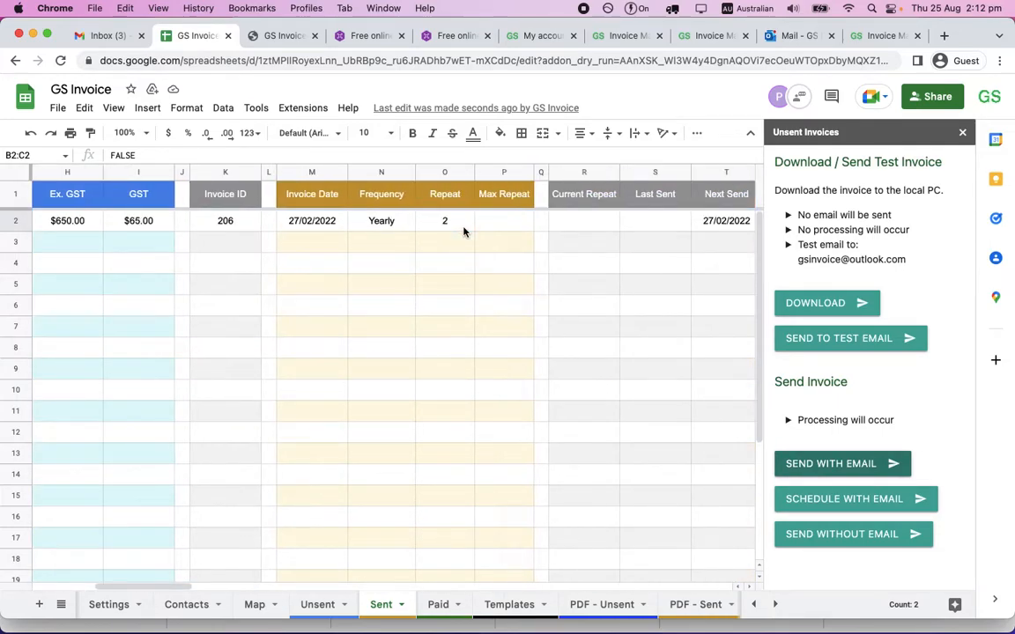
pyautogui.hscroll(-2, 464, 232)
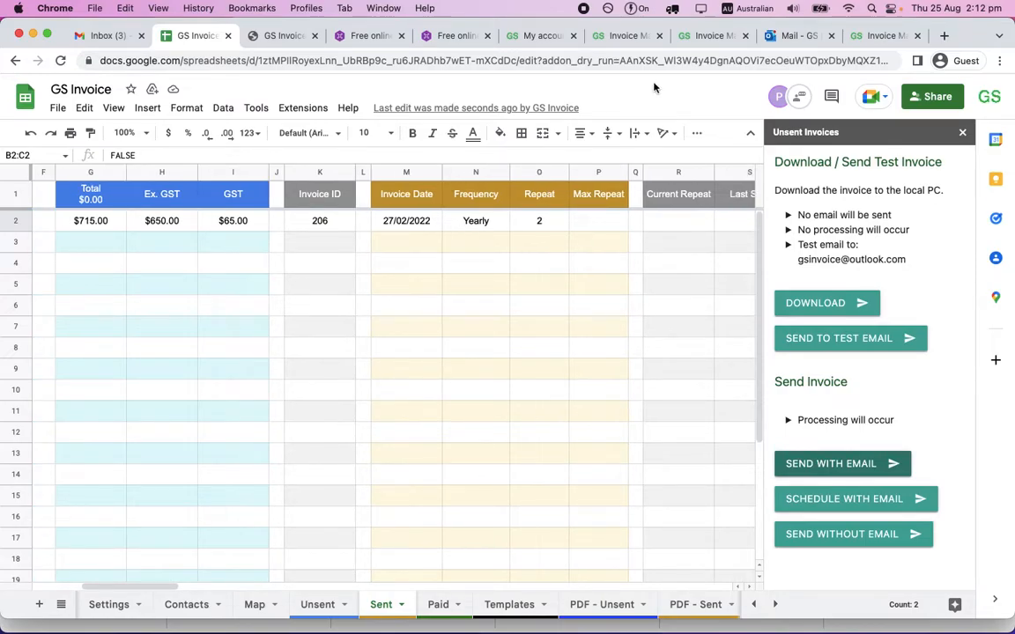
# Switch to Outlook and examine the newly received invoice email and its INV-206.pdf attachment, closing the attachment view when done.
pyautogui.click(798, 35)
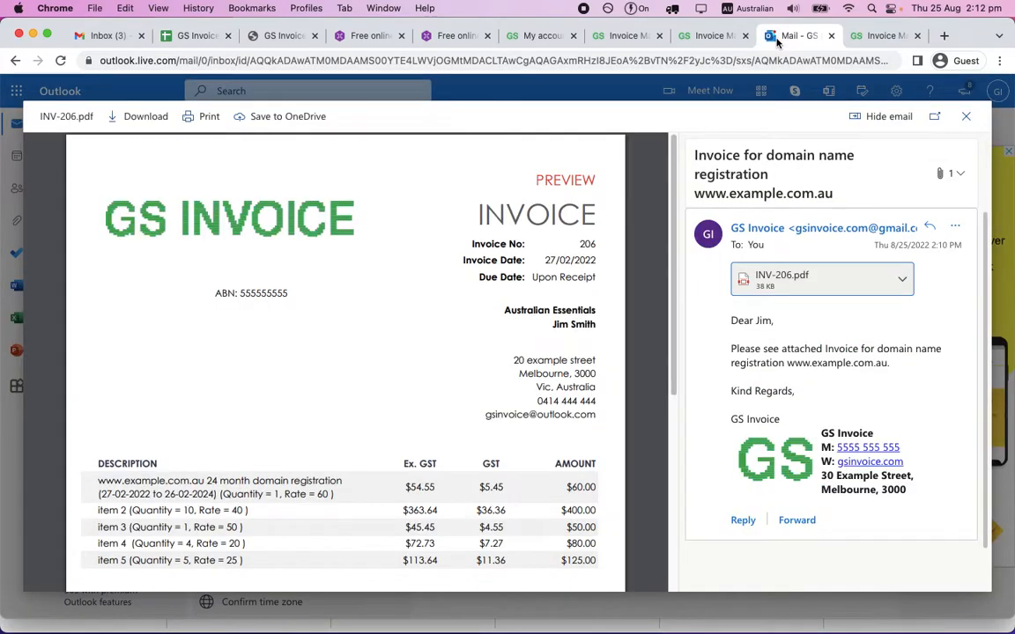
pyautogui.click(965, 115)
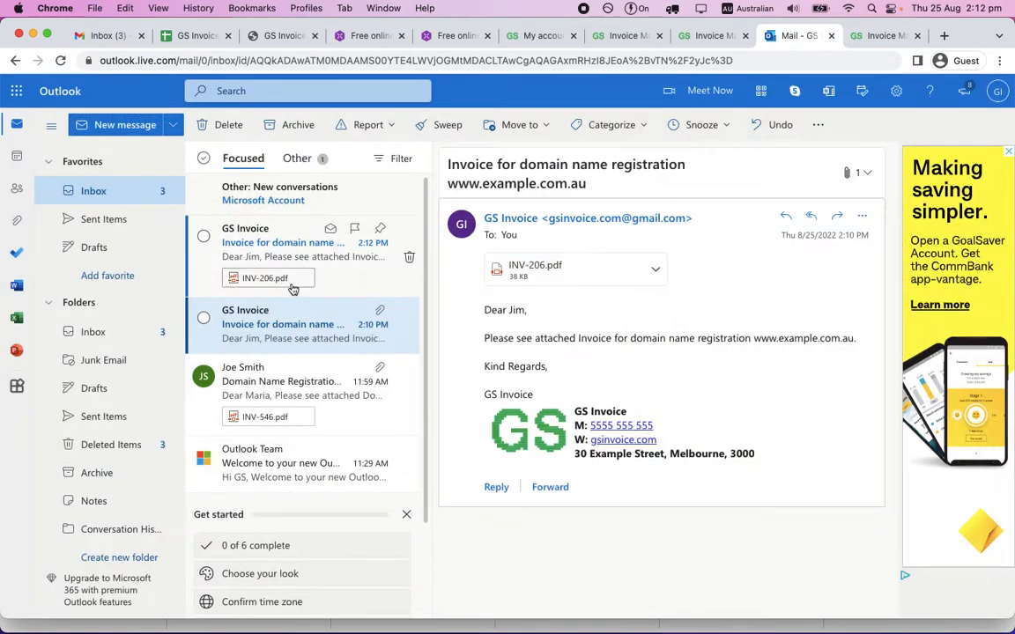
pyautogui.click(313, 246)
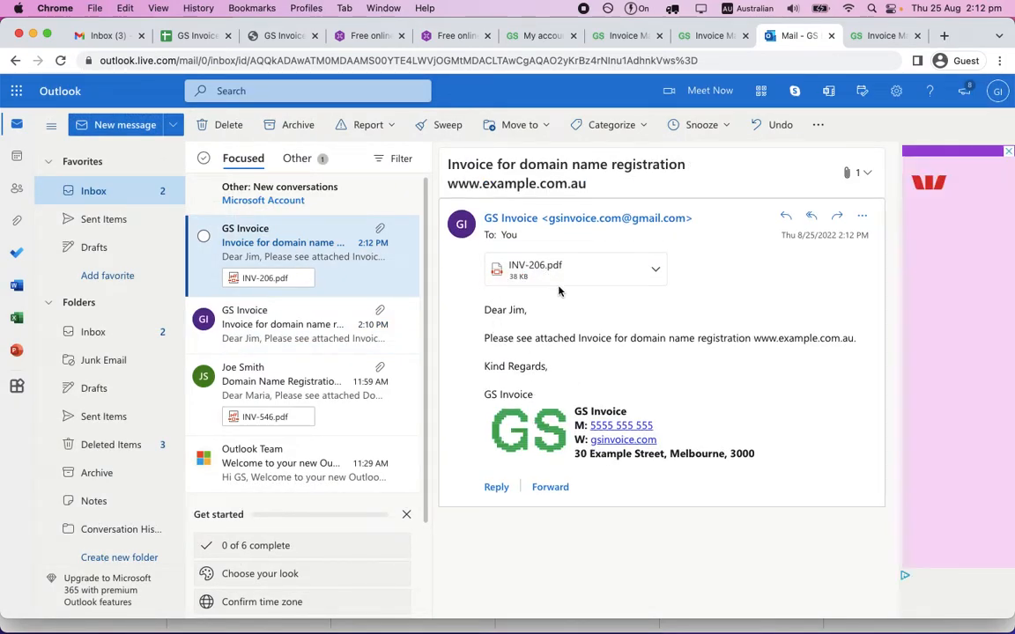
pyautogui.click(564, 275)
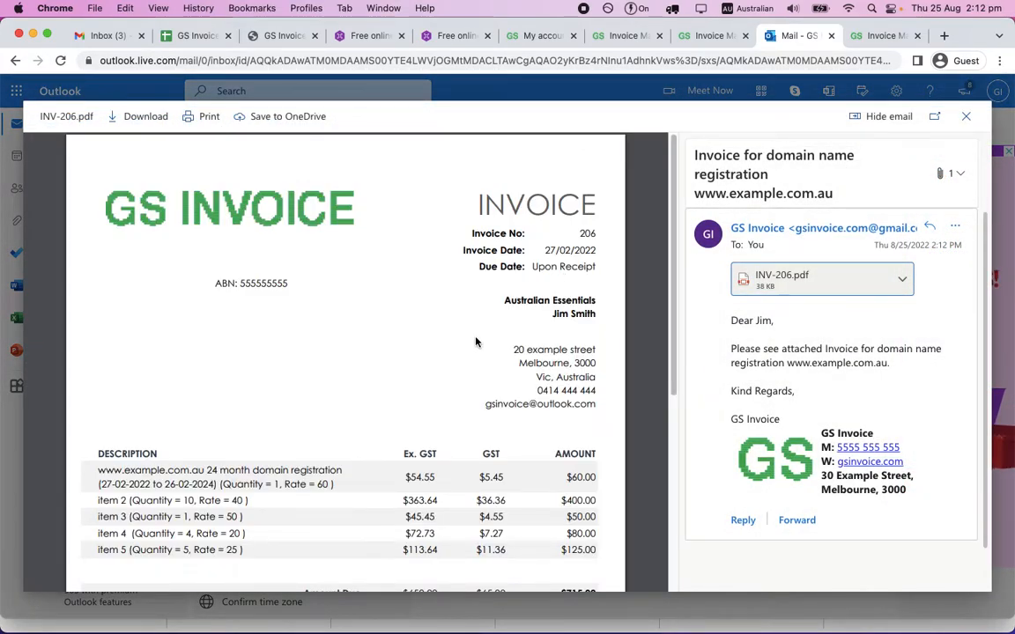
pyautogui.scroll(-2, 476, 342)
pyautogui.scroll(-2, 475, 342)
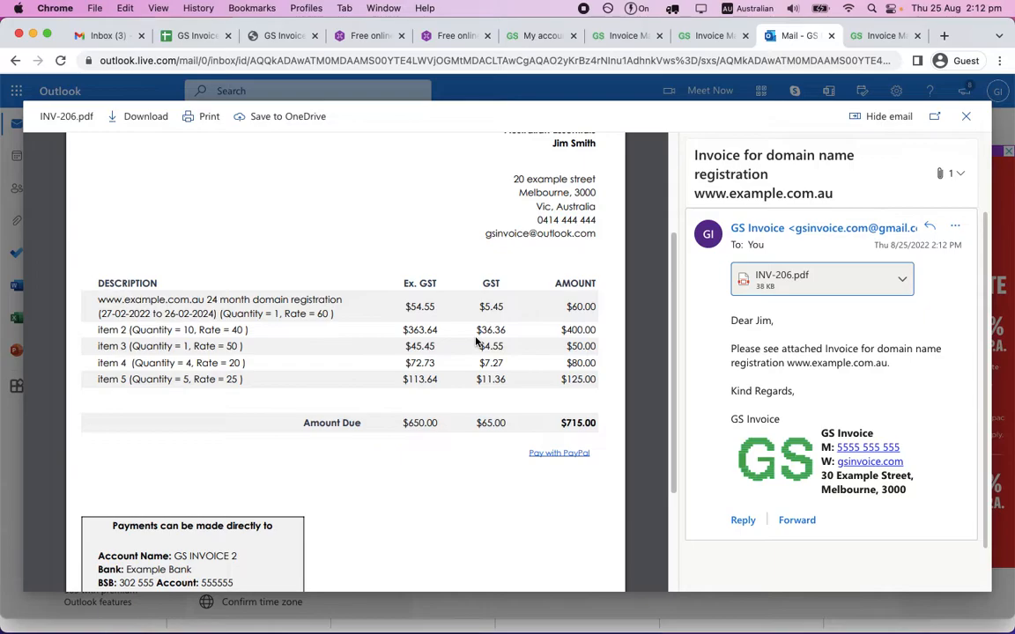
pyautogui.click(966, 115)
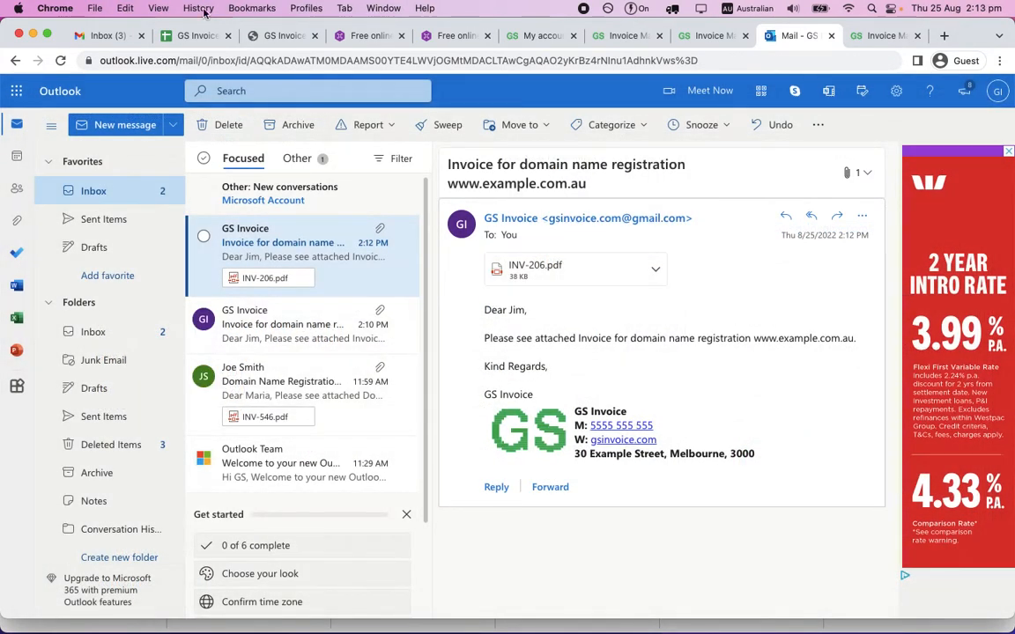
# Return to the GS Invoice spreadsheet, open the PDF - Unsent sheet from the Unsent sheet's Preview link, and run Schedule with Email.
pyautogui.click(187, 37)
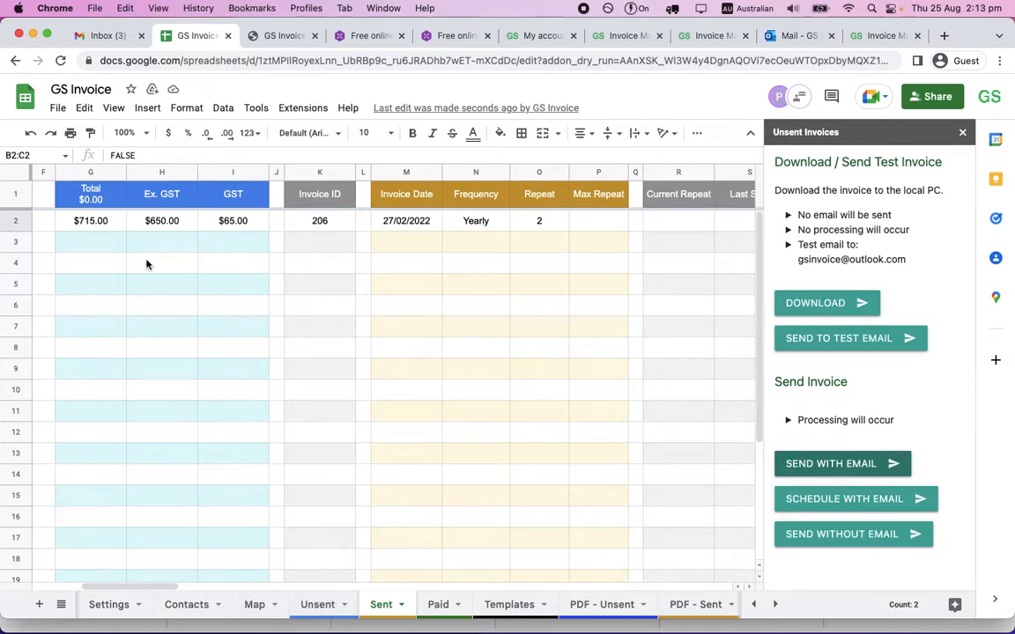
pyautogui.click(315, 601)
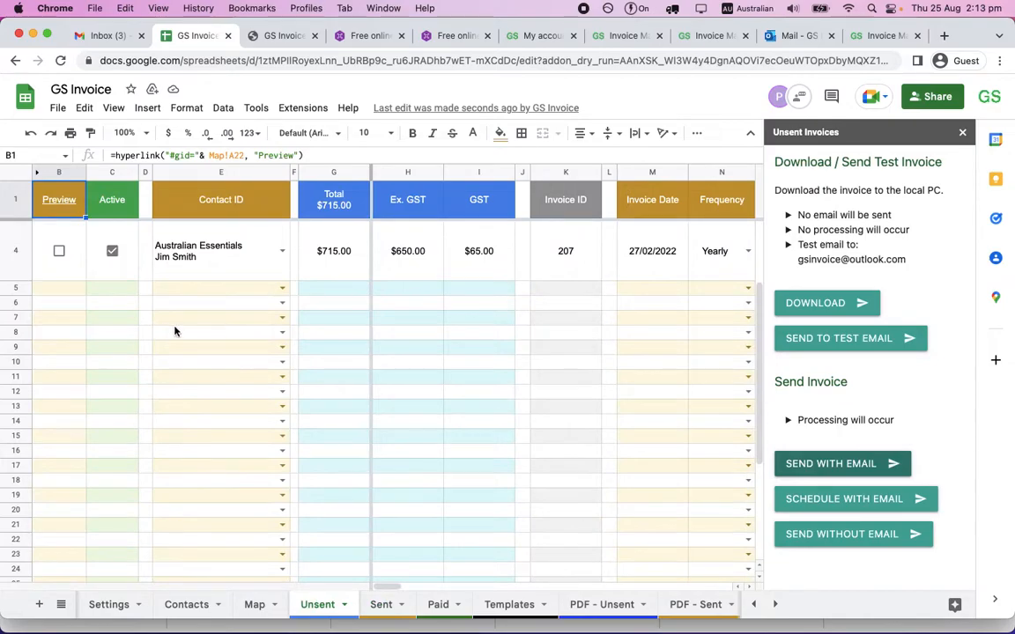
pyautogui.moveTo(67, 205)
pyautogui.click(88, 237)
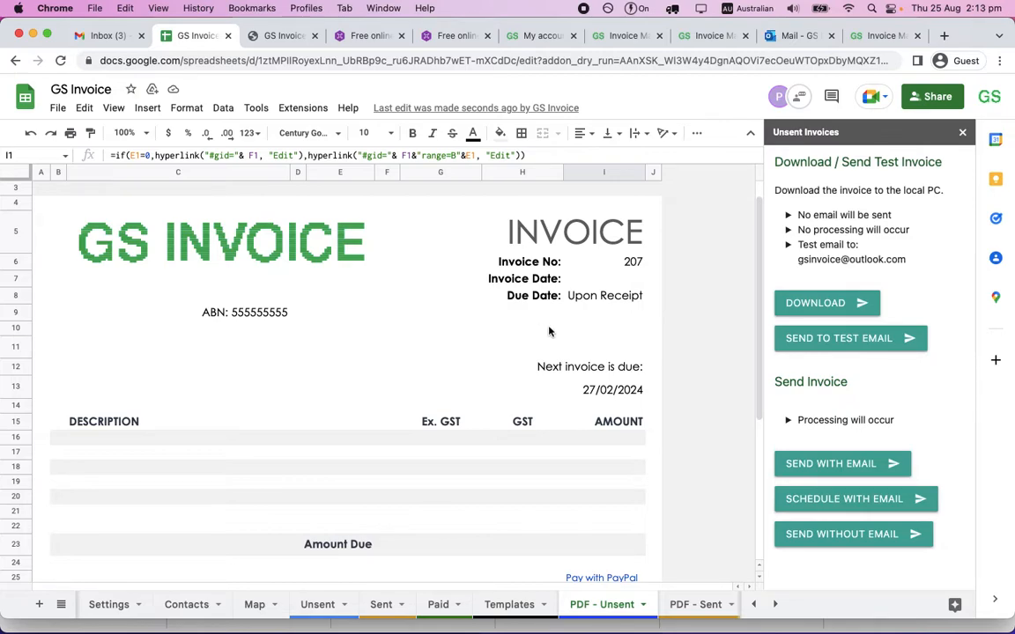
pyautogui.scroll(-1, 549, 331)
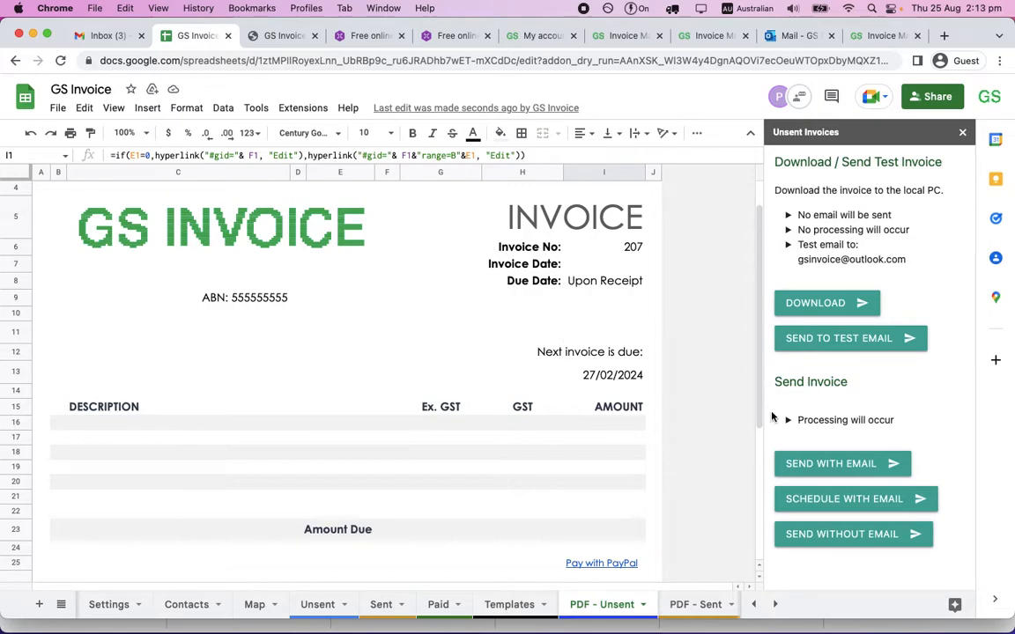
pyautogui.click(832, 506)
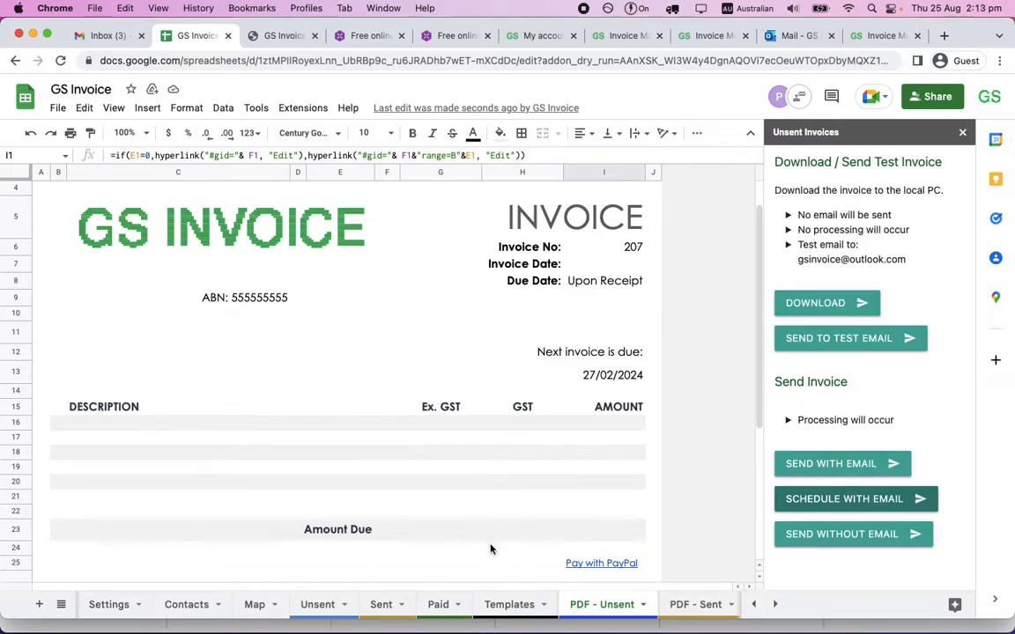
# Restore the Australian Essentials template previewed in row 5 of the Templates sheet using the GS Invoice add-on's Templates tools.
pyautogui.click(509, 604)
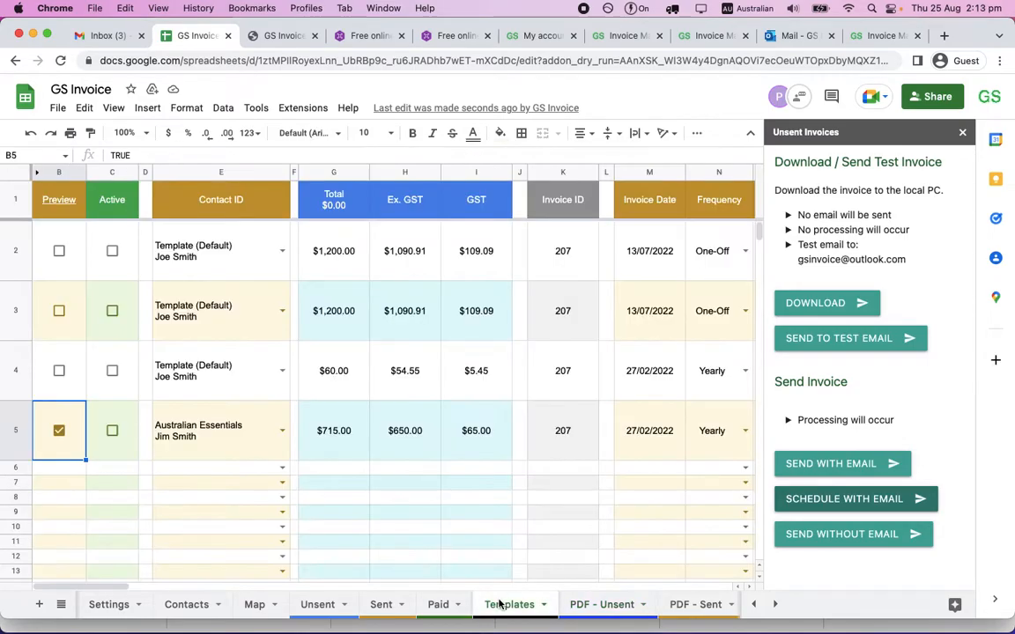
pyautogui.click(287, 109)
pyautogui.moveTo(323, 269)
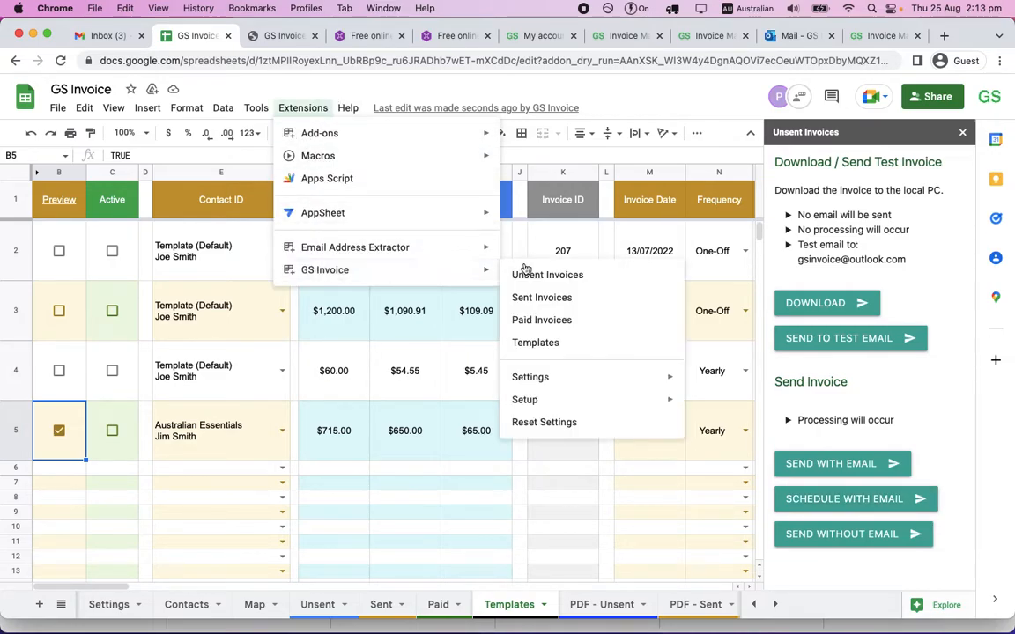
pyautogui.click(543, 341)
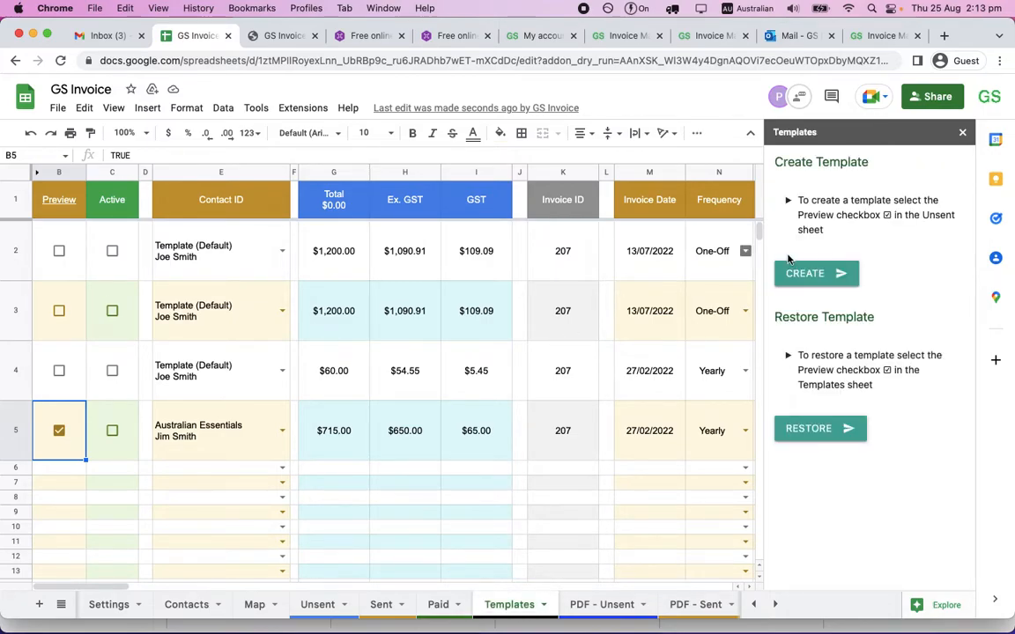
pyautogui.click(829, 430)
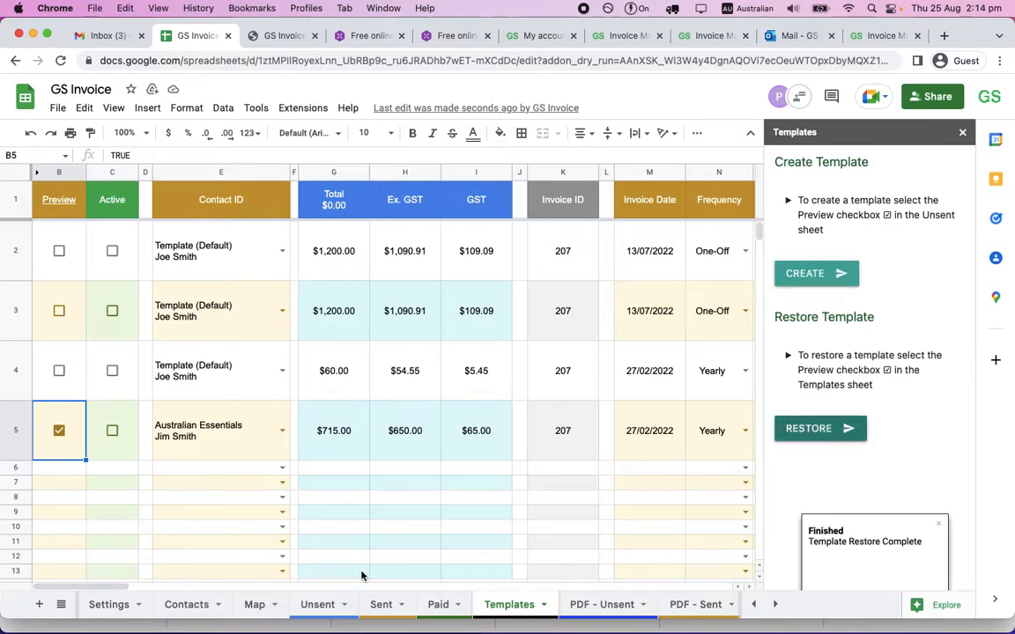
# Find the restored Australian Essentials invoice in row 5 of the Unsent sheet and turn on its Preview.
pyautogui.click(315, 606)
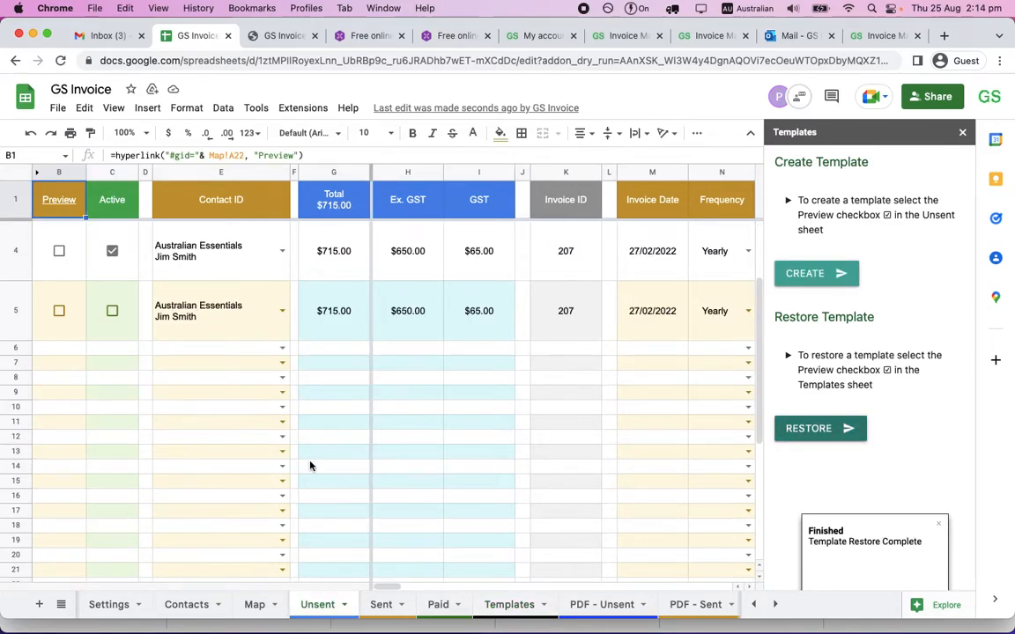
pyautogui.scroll(2, 310, 465)
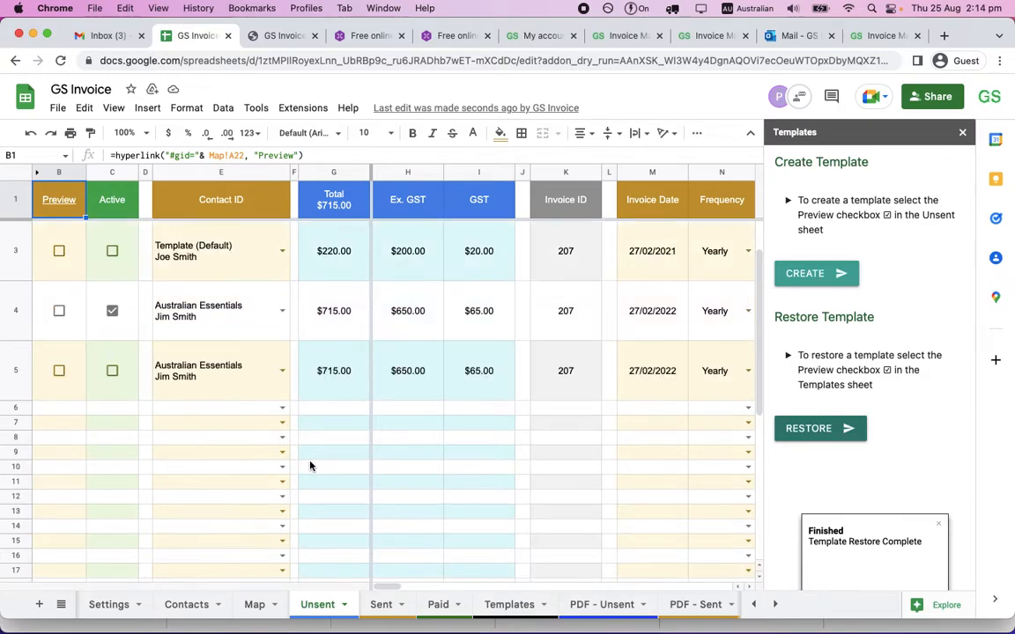
pyautogui.click(197, 381)
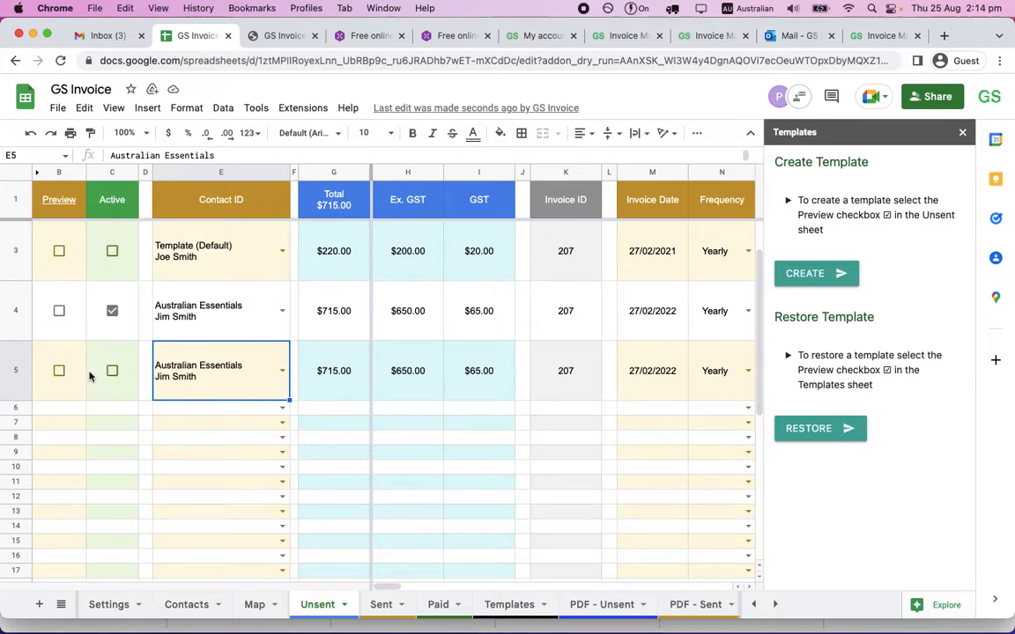
pyautogui.click(59, 371)
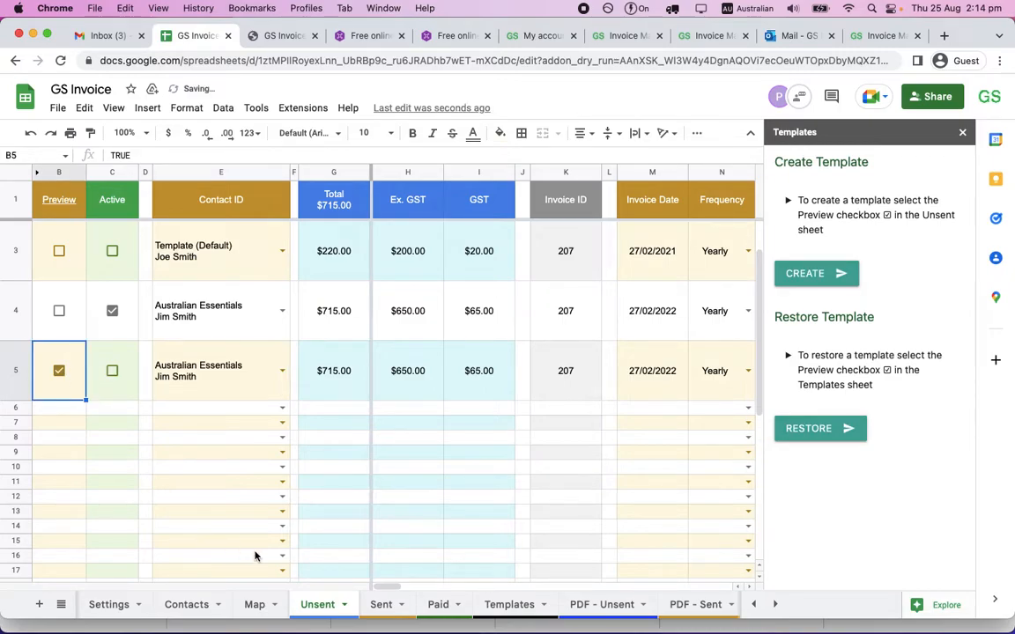
# Open the PDF - Unsent sheet from the Preview header link and examine the restored invoice's email text, details and line items.
pyautogui.click(65, 199)
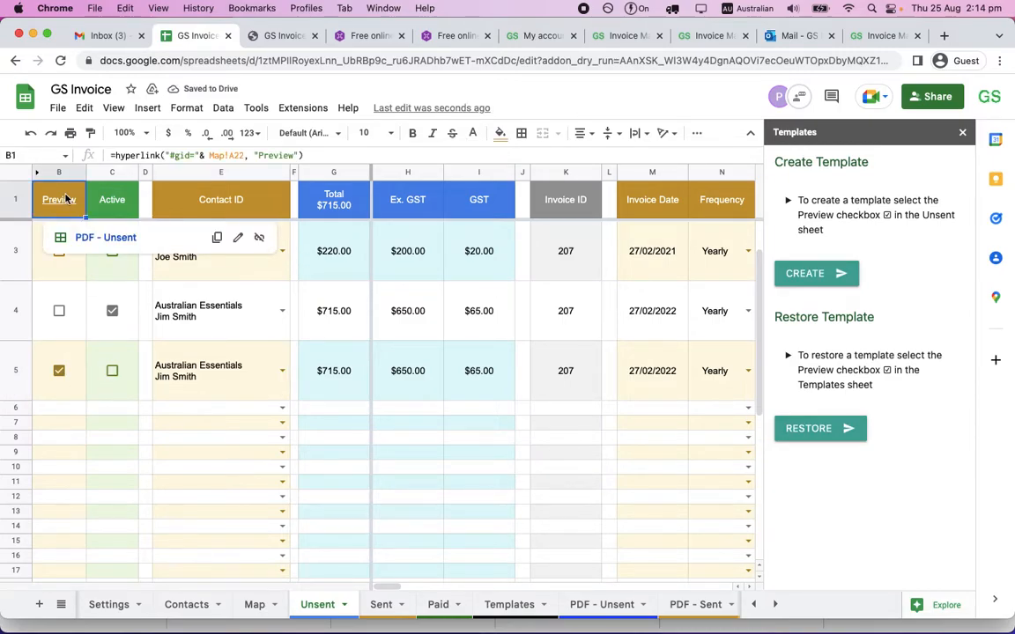
pyautogui.click(88, 234)
pyautogui.scroll(-1, 272, 341)
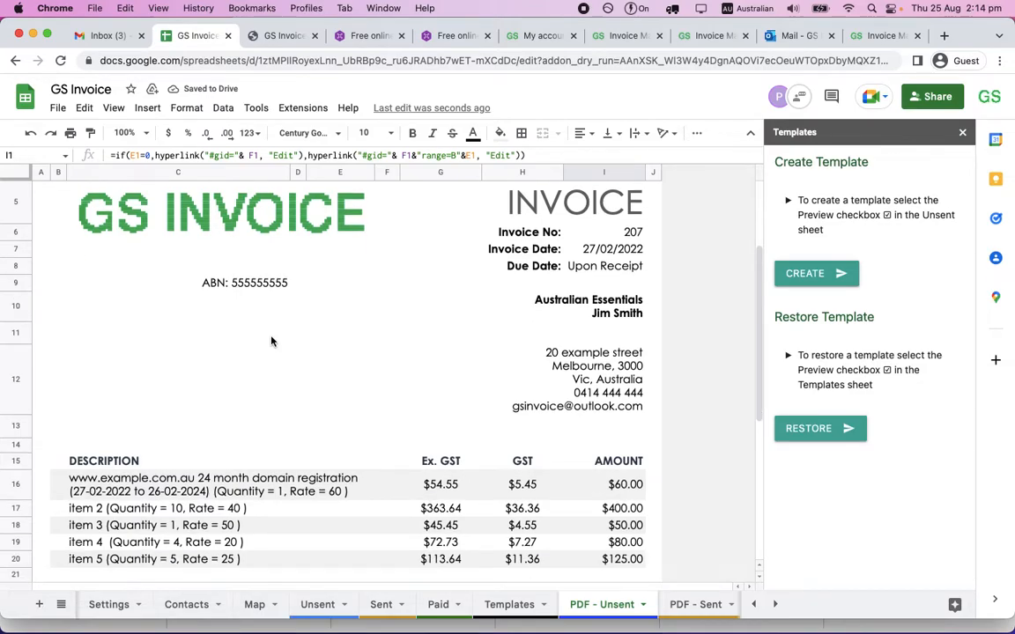
pyautogui.scroll(-3, 272, 341)
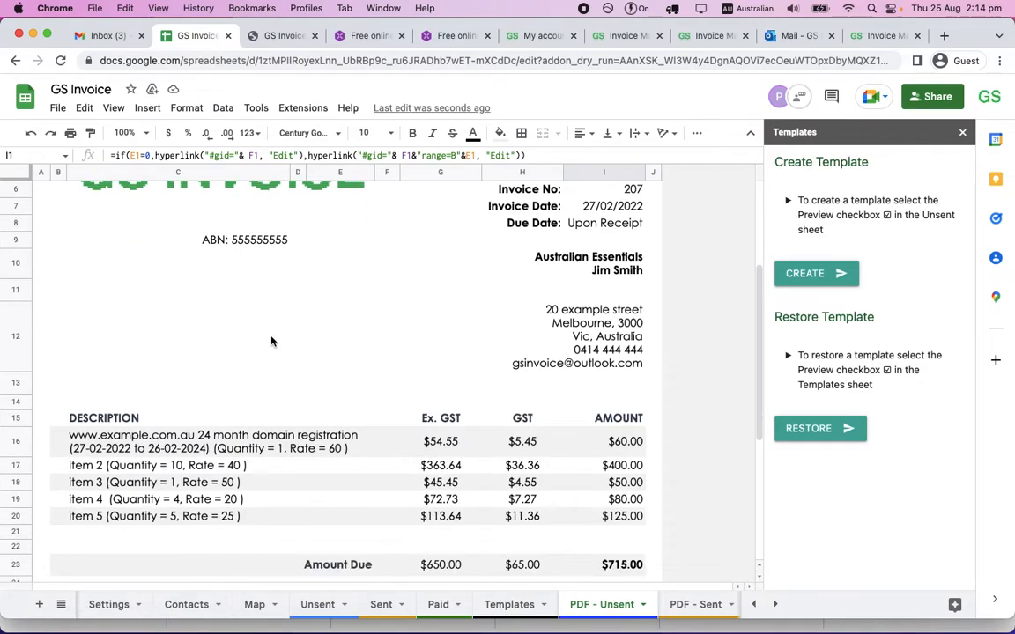
pyautogui.scroll(5, 271, 341)
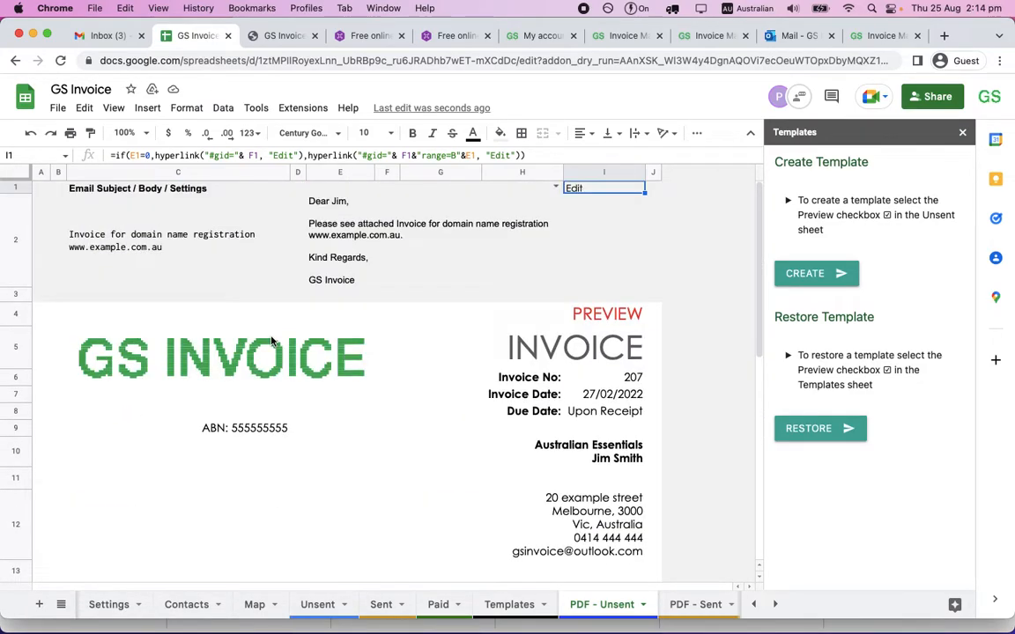
pyautogui.scroll(-2, 272, 341)
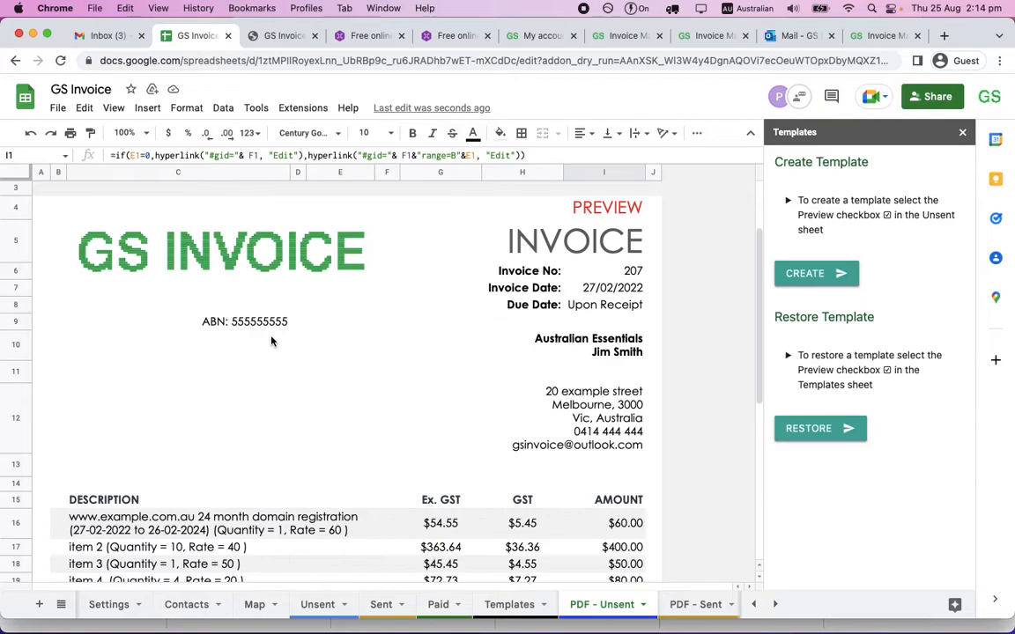
# In row 5 of the Unsent sheet, set the Australian Essentials invoice's Frequency to One-Off and its Repeat to 1.
pyautogui.click(318, 606)
pyautogui.hscroll(2, 458, 431)
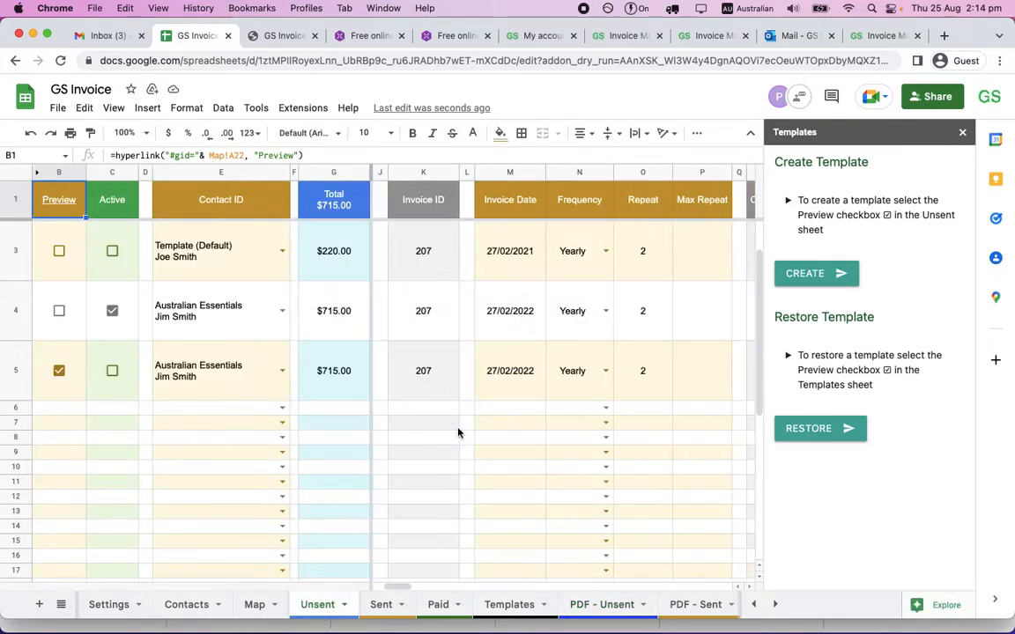
pyautogui.click(605, 371)
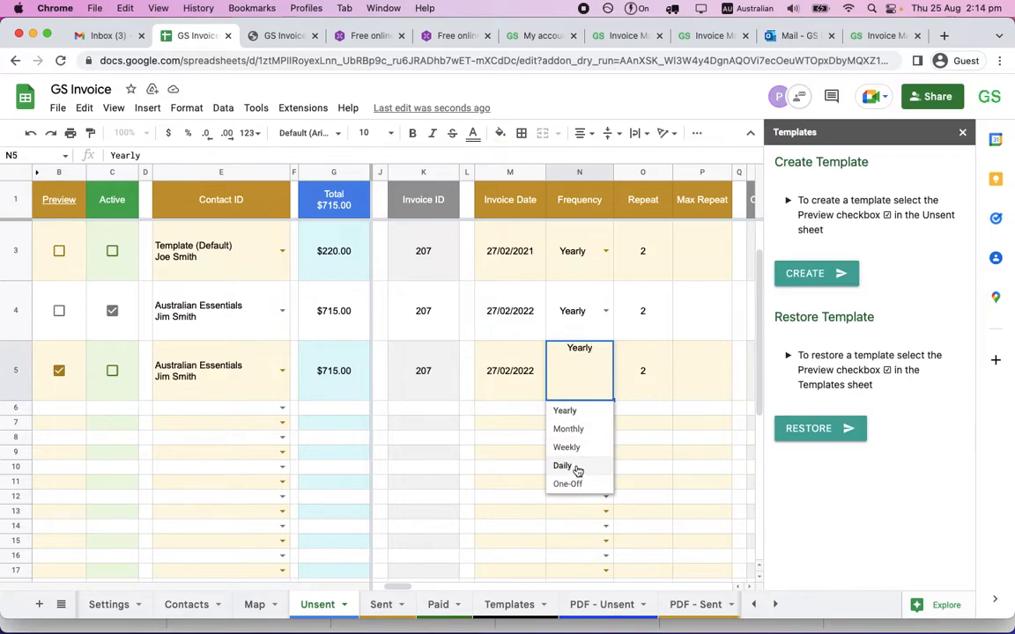
pyautogui.click(573, 482)
pyautogui.click(644, 372)
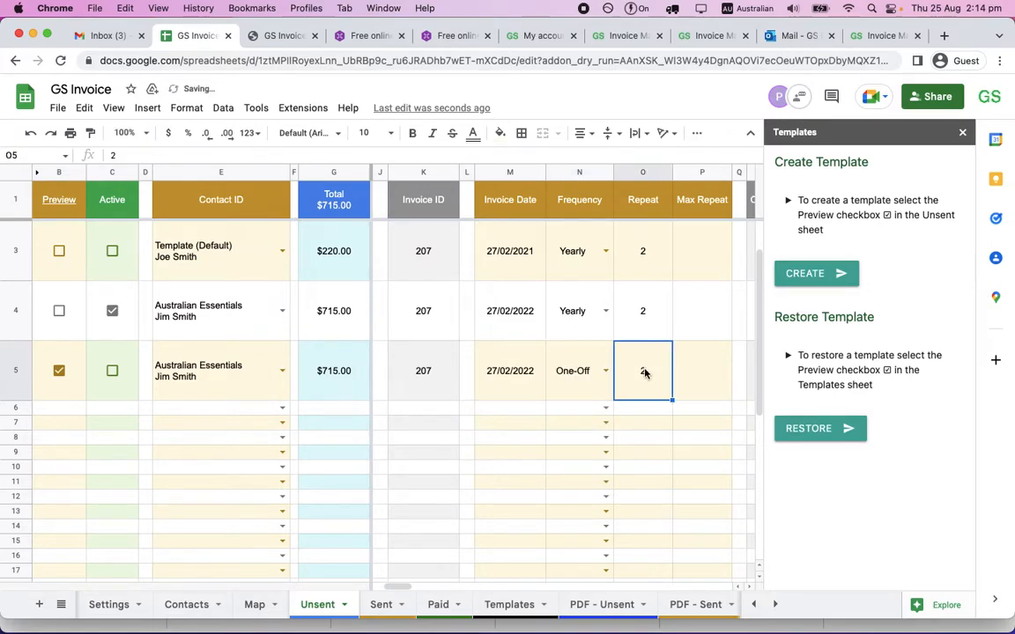
pyautogui.write('1')
pyautogui.click(627, 467)
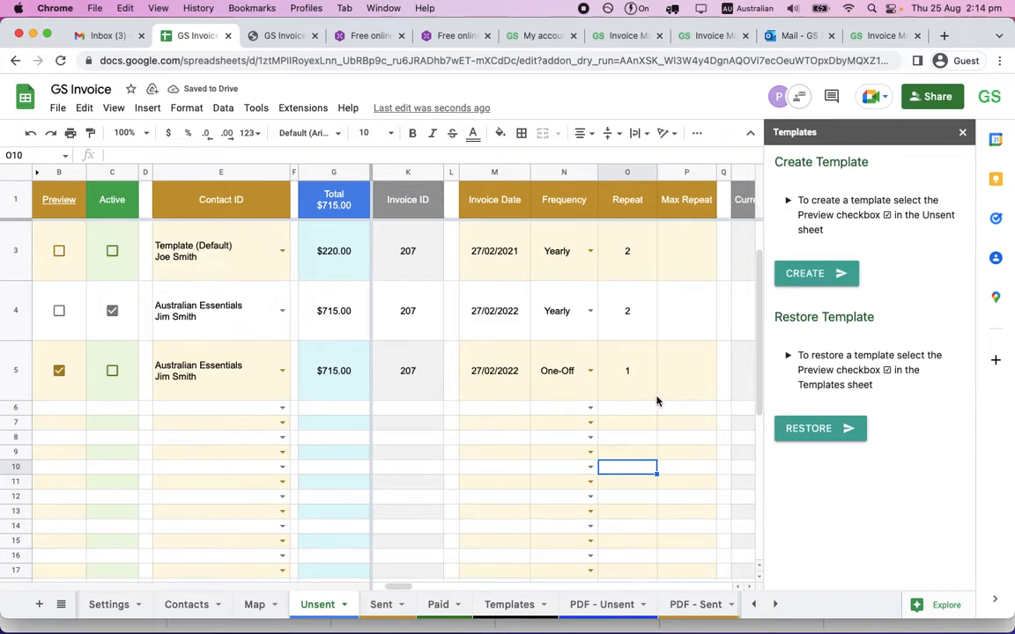
pyautogui.hscroll(1, 658, 401)
pyautogui.hscroll(-1, 658, 401)
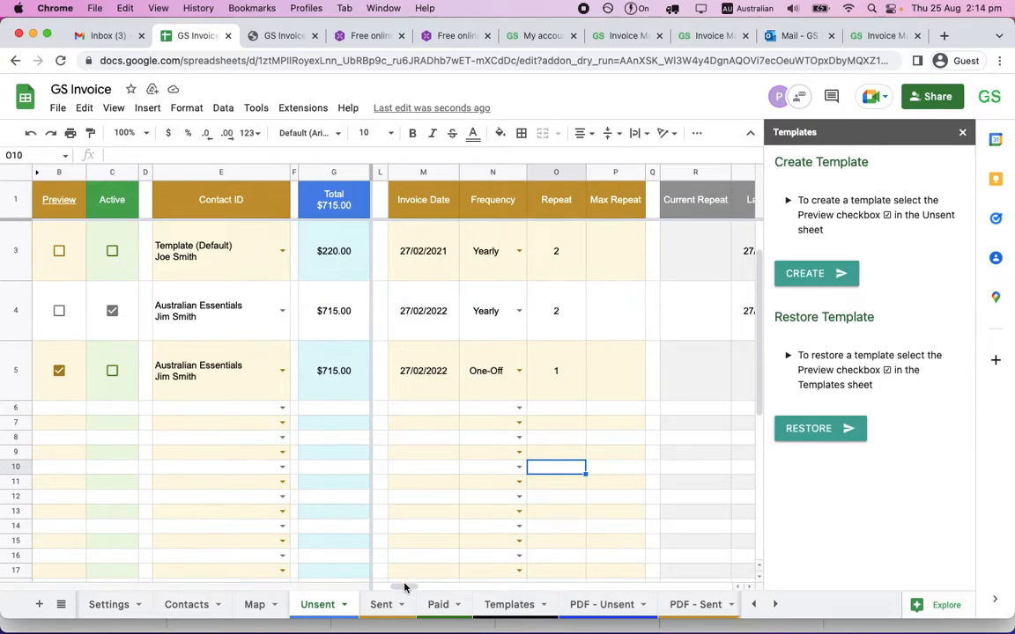
# Check the Sent sheet, return to the Unsent sheet and open the GS Invoice add-on's Unsent Invoices tools.
pyautogui.click(372, 603)
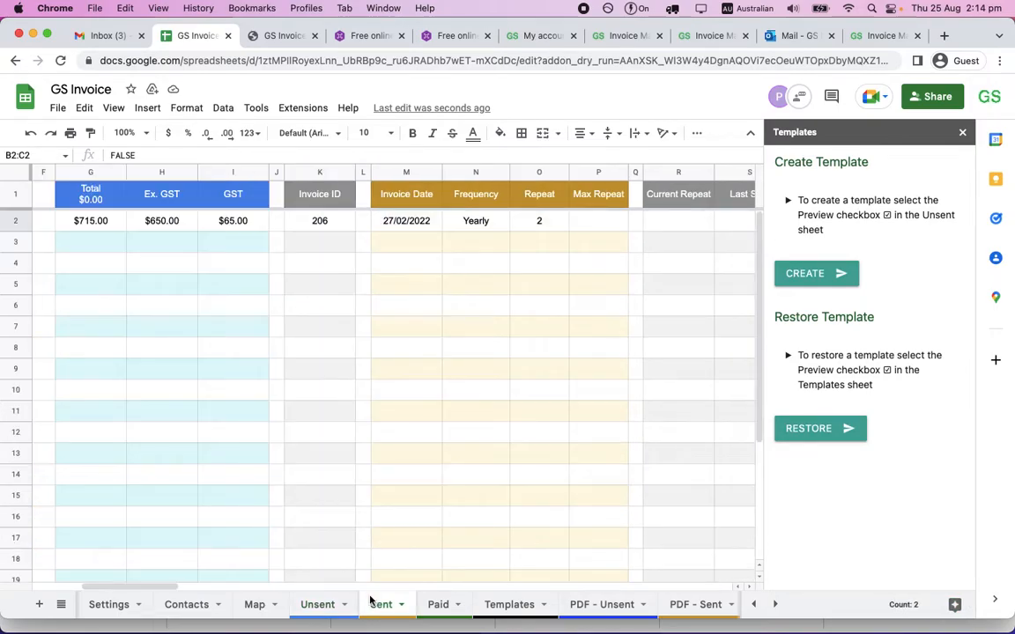
pyautogui.click(322, 605)
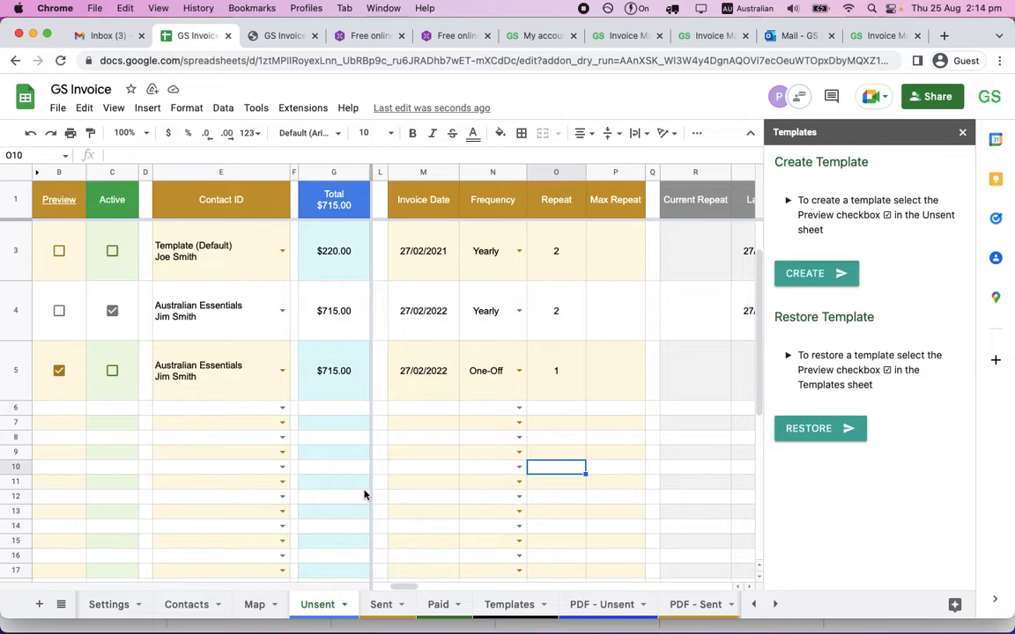
pyautogui.click(293, 107)
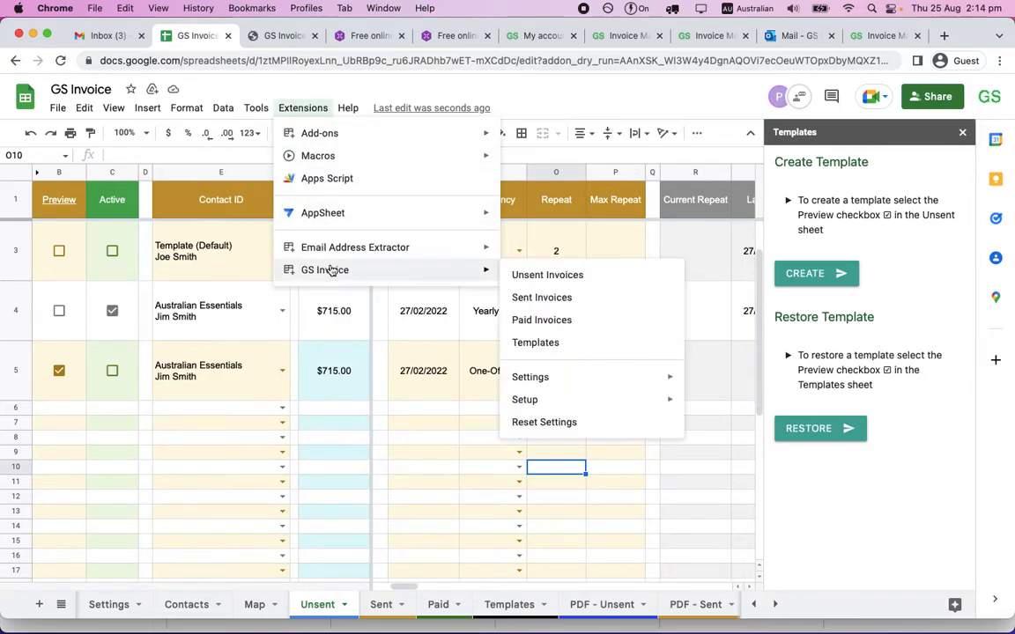
pyautogui.moveTo(480, 269)
pyautogui.click(541, 276)
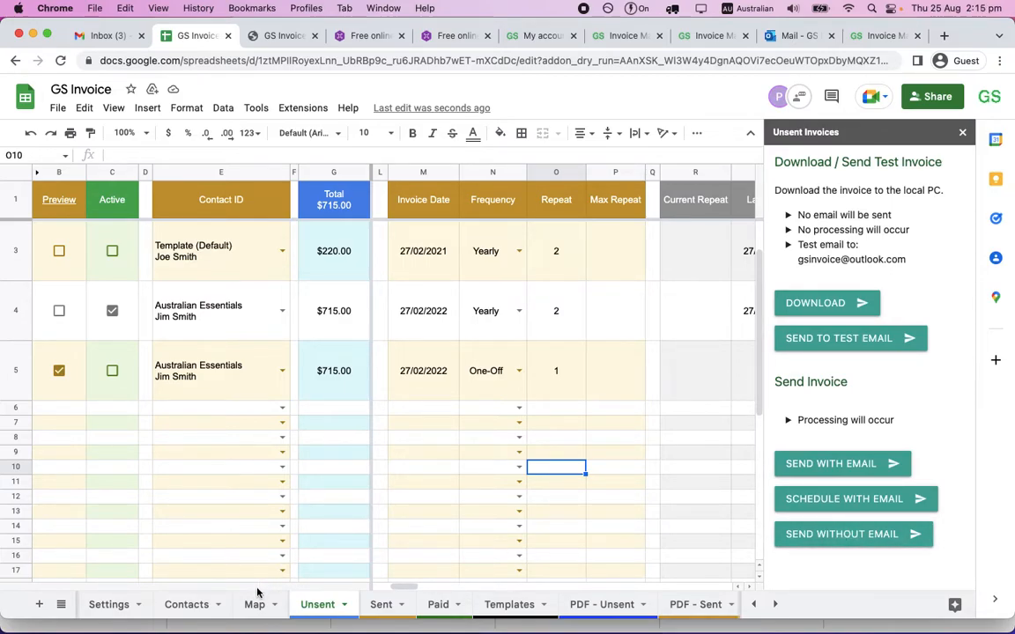
# Open the PDF - Unsent sheet from the Preview header link and try to send the previewed invoice without email.
pyautogui.click(57, 191)
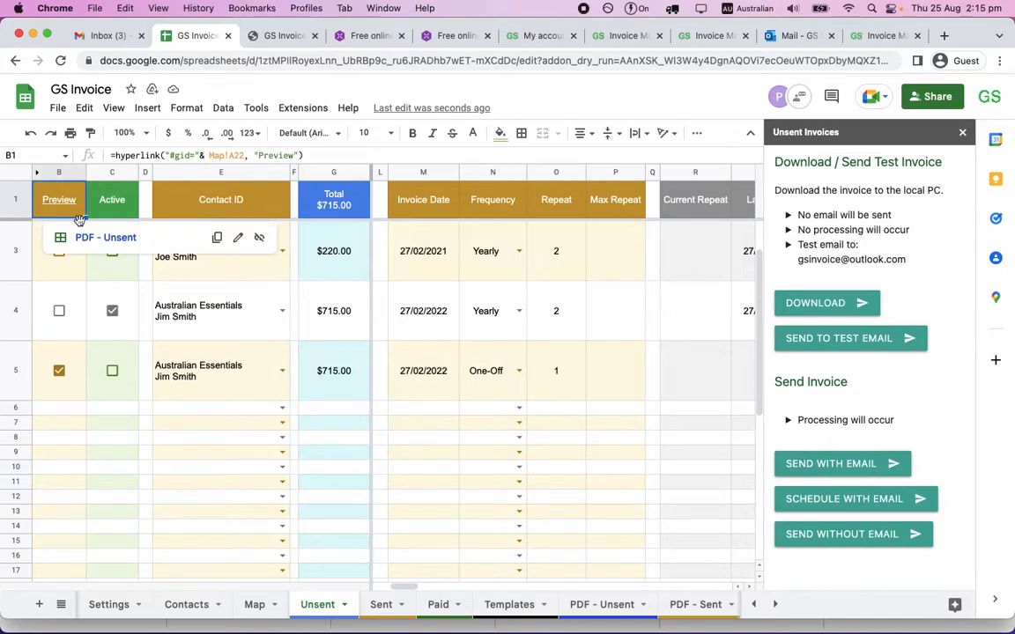
pyautogui.click(86, 237)
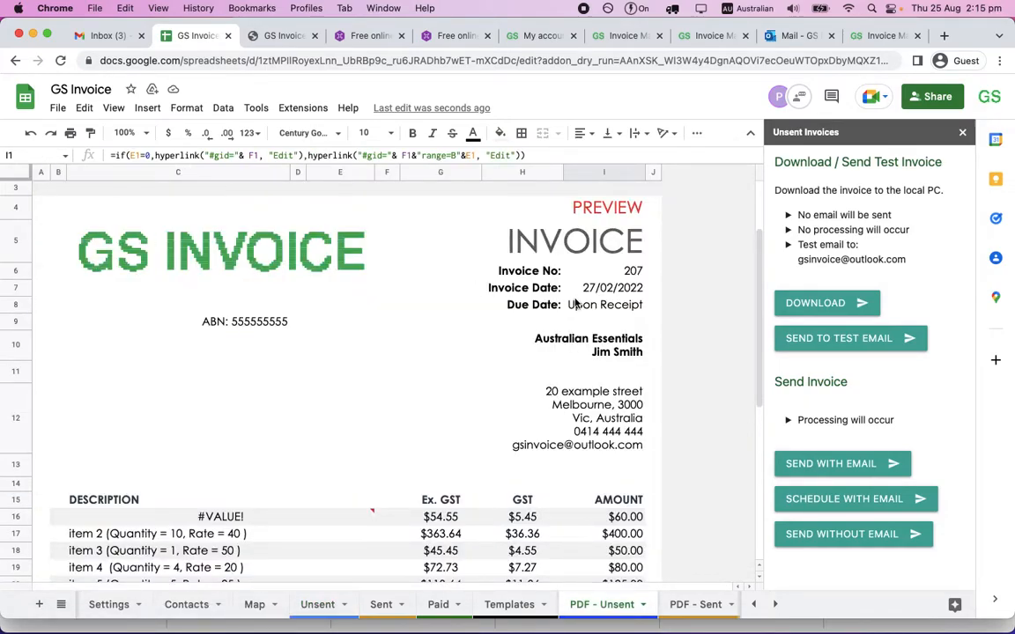
pyautogui.click(801, 536)
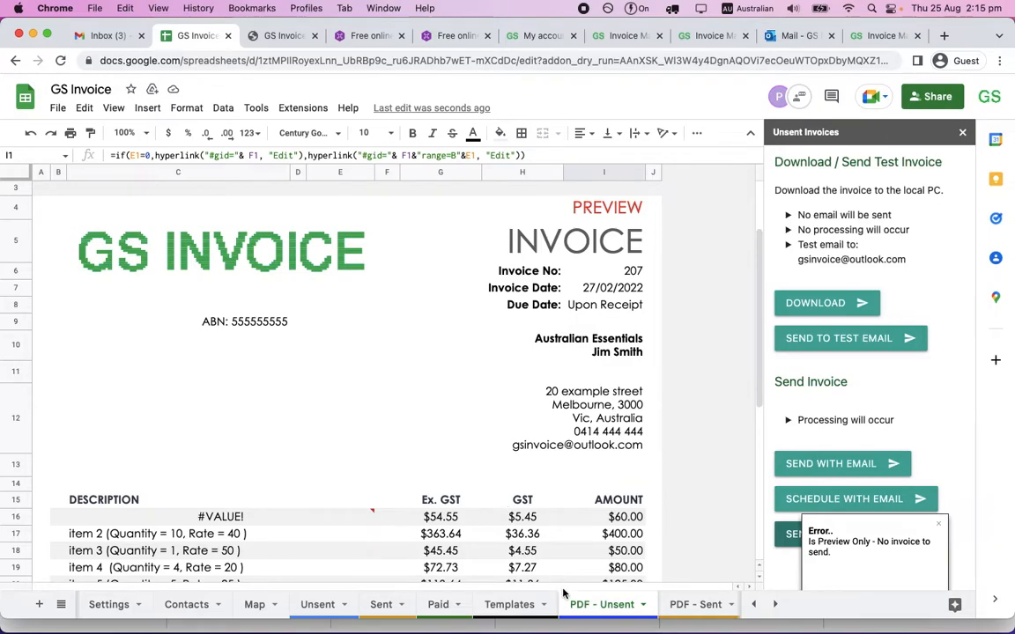
# Follow the preview's Edit link to row 5 of the Unsent sheet, mark the invoice Active and turn off its Preview.
pyautogui.scroll(3, 557, 251)
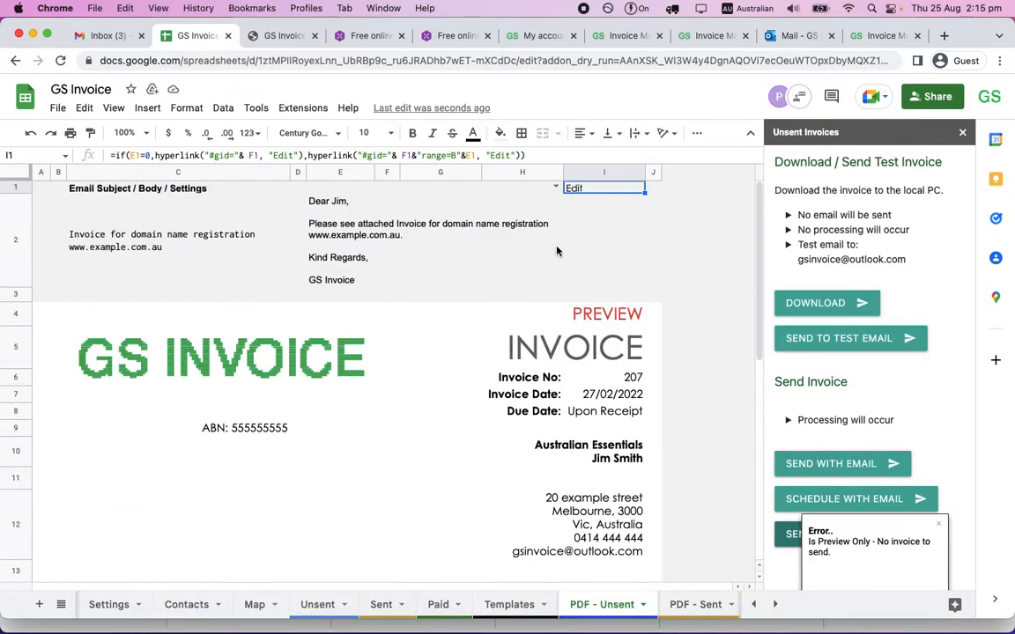
pyautogui.moveTo(581, 187)
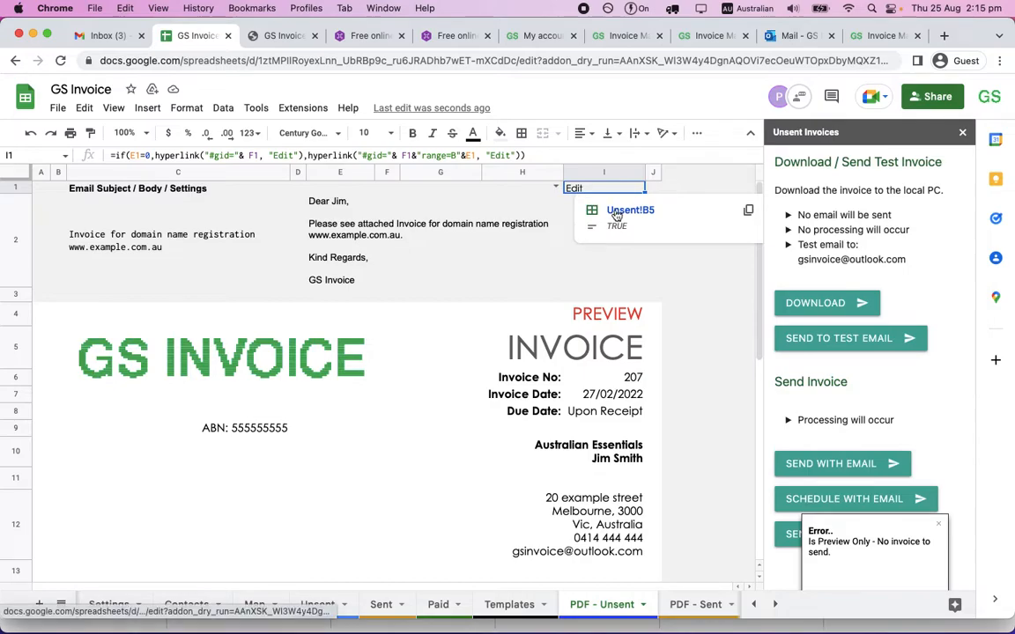
pyautogui.click(615, 209)
pyautogui.click(110, 251)
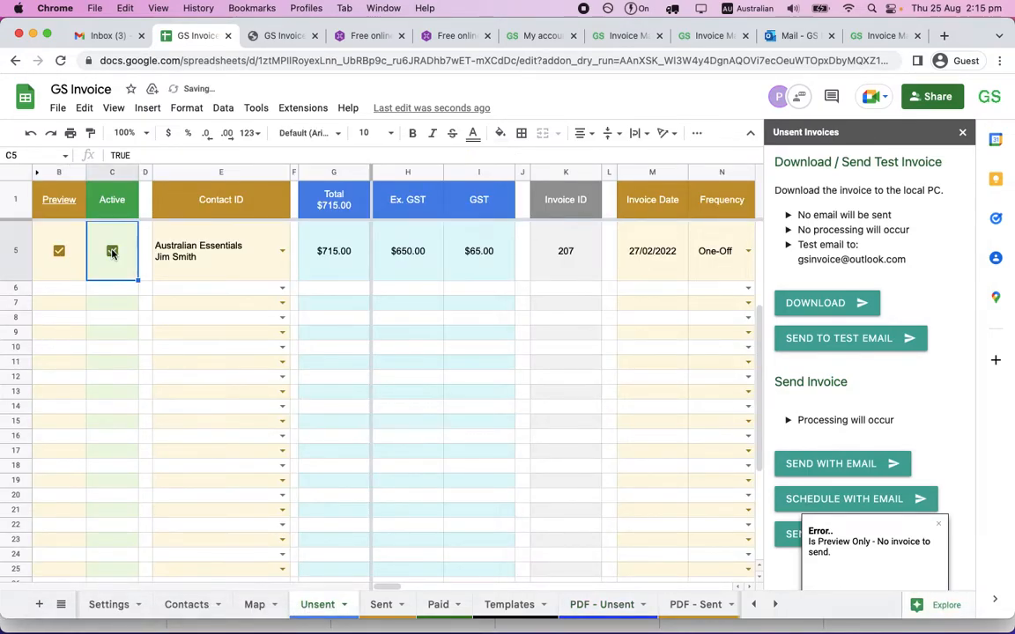
pyautogui.click(59, 251)
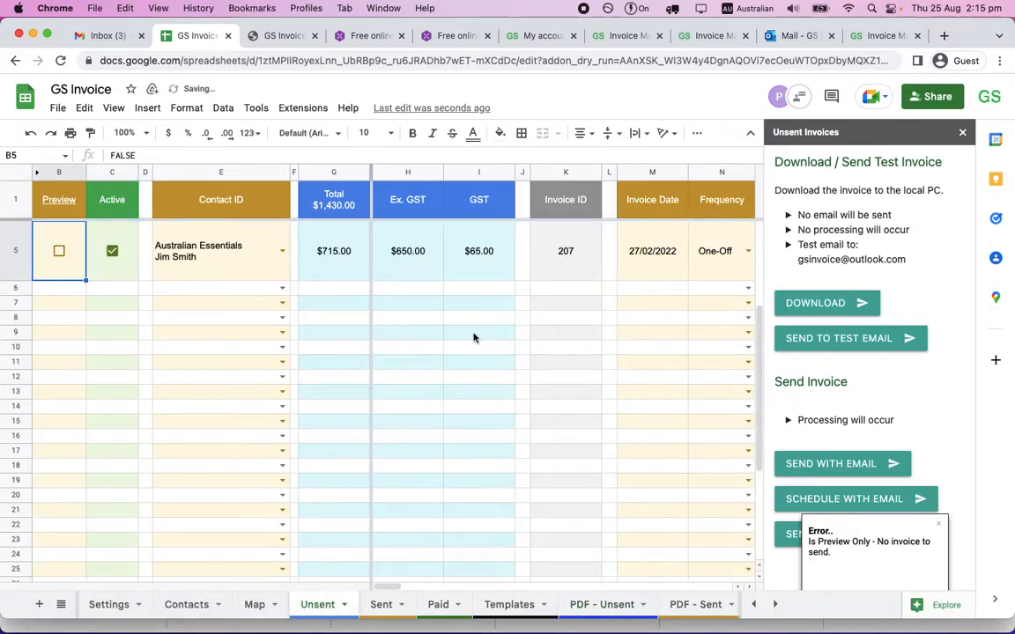
pyautogui.click(938, 524)
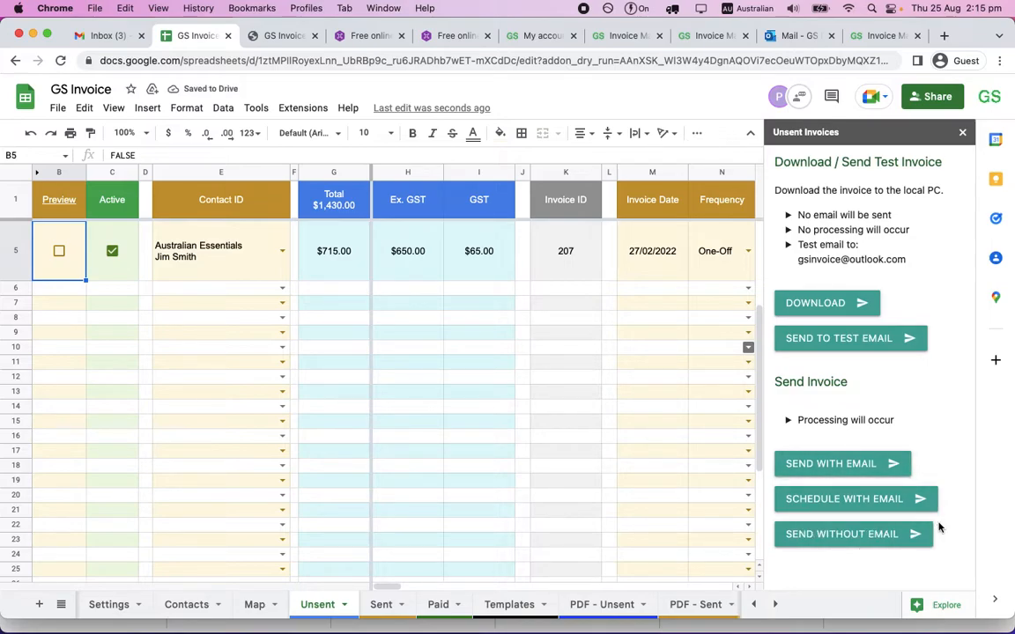
# Run Send without Email for the active one-off invoice and check its entry in the Sent sheet.
pyautogui.click(817, 535)
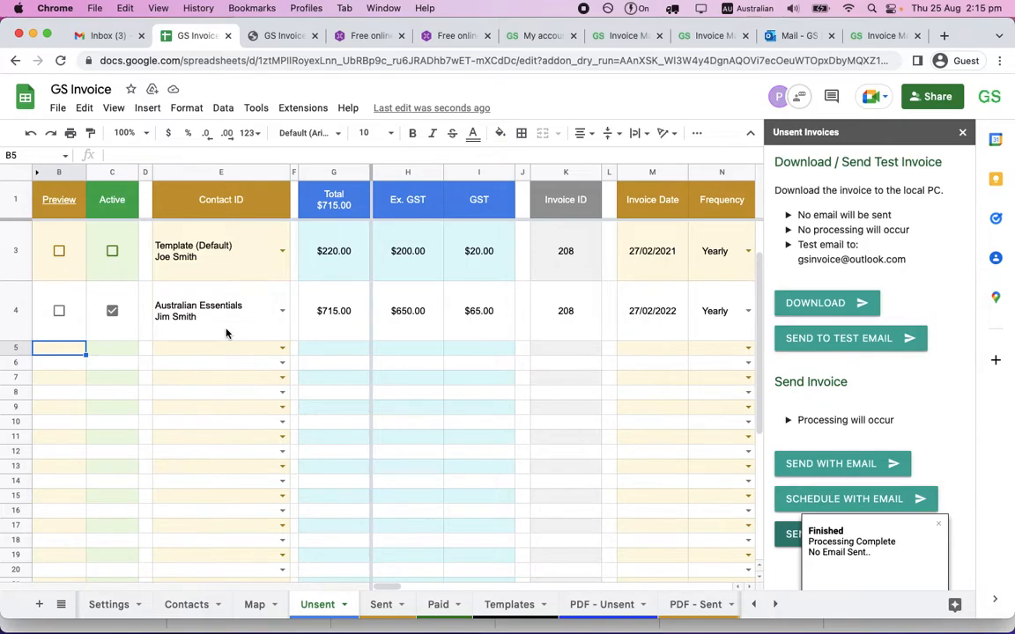
pyautogui.click(382, 604)
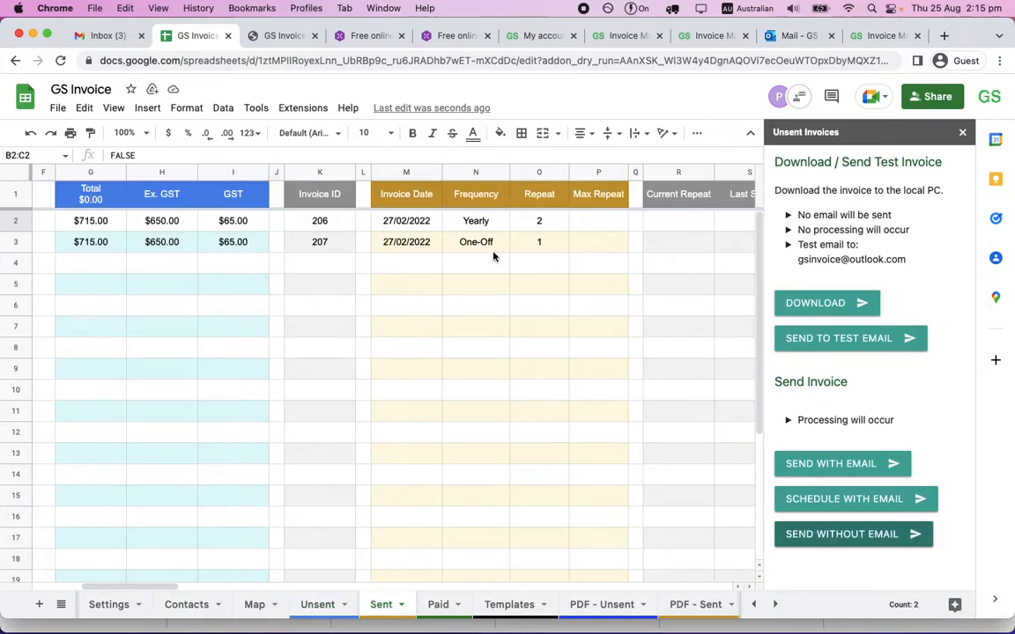
pyautogui.hscroll(1, 580, 255)
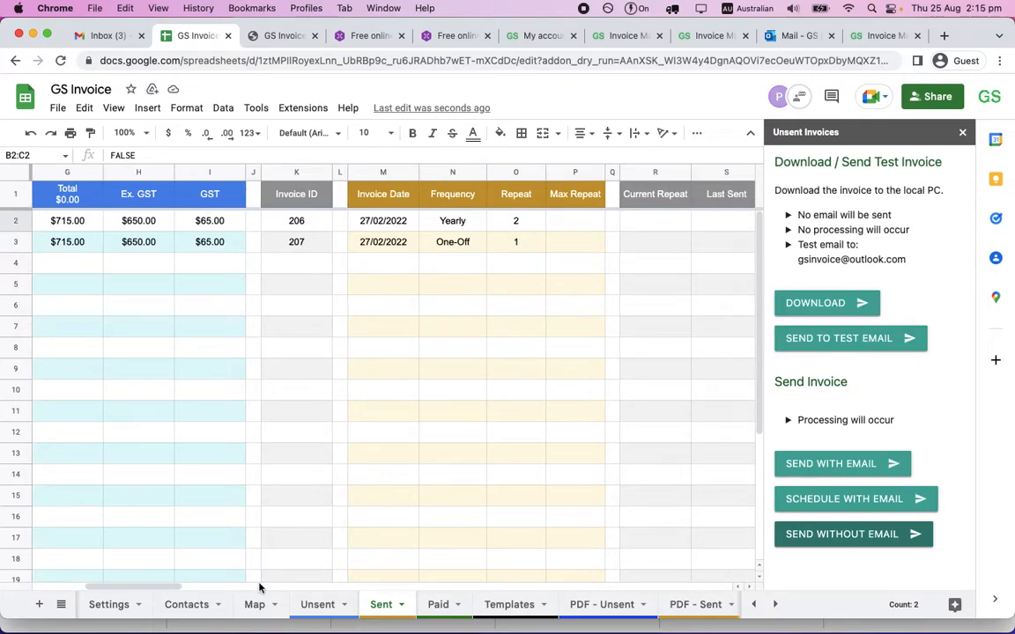
pyautogui.moveTo(156, 585); pyautogui.dragTo(91, 584)
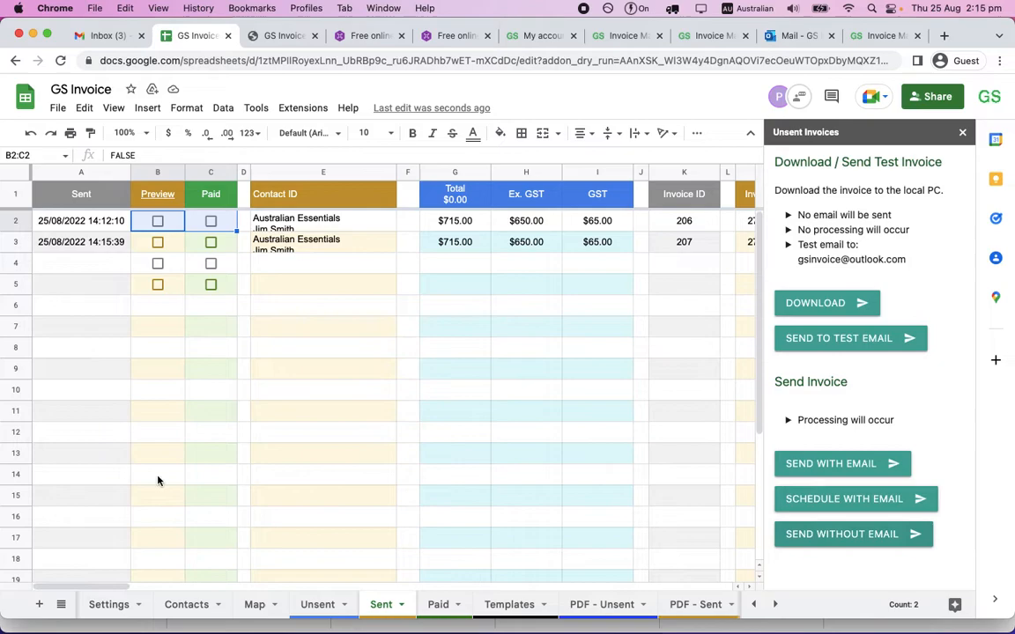